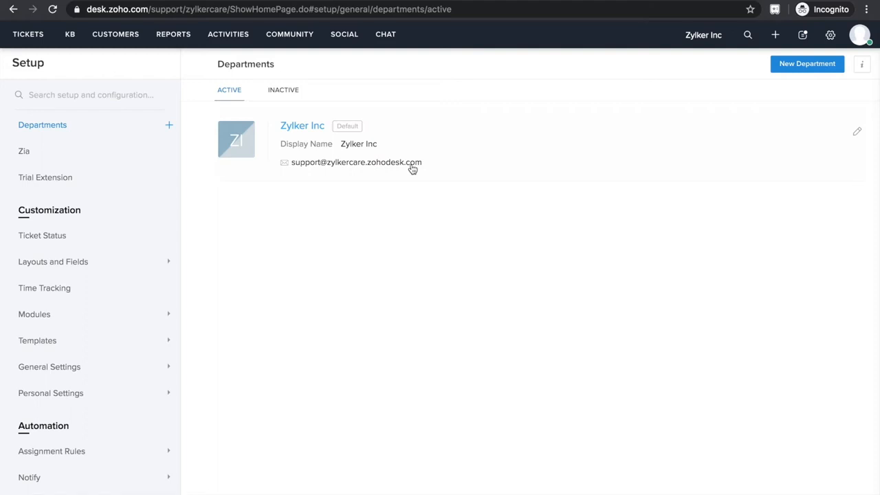
# Create a new department named Returns and Refunds, using the same display name in the help center, and return to the department list.
pyautogui.click(800, 67)
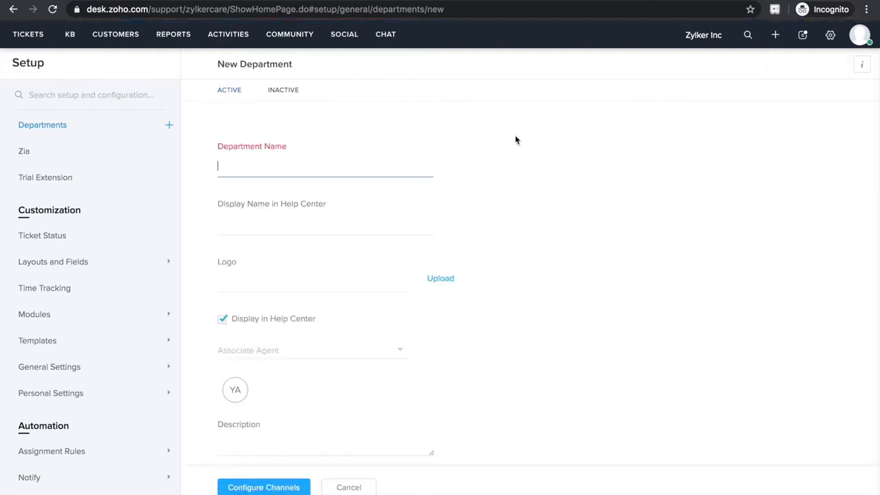
pyautogui.write('Returns and Refunds')
pyautogui.click(406, 223)
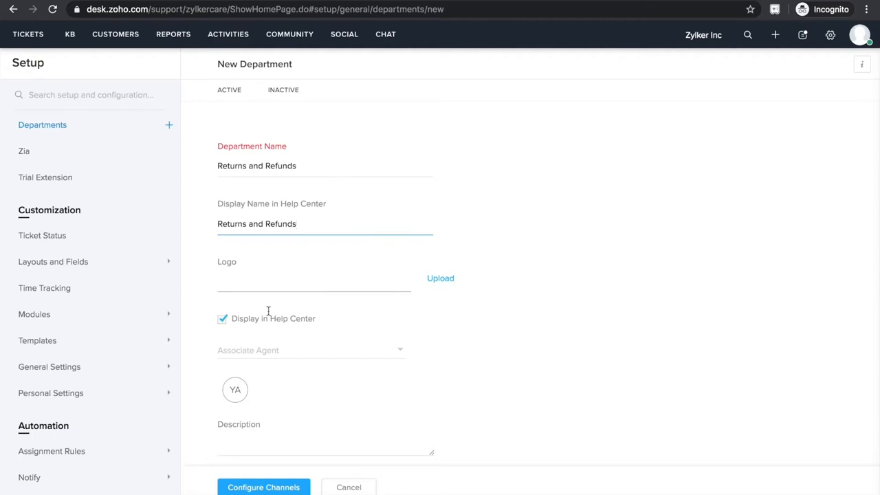
pyautogui.click(296, 353)
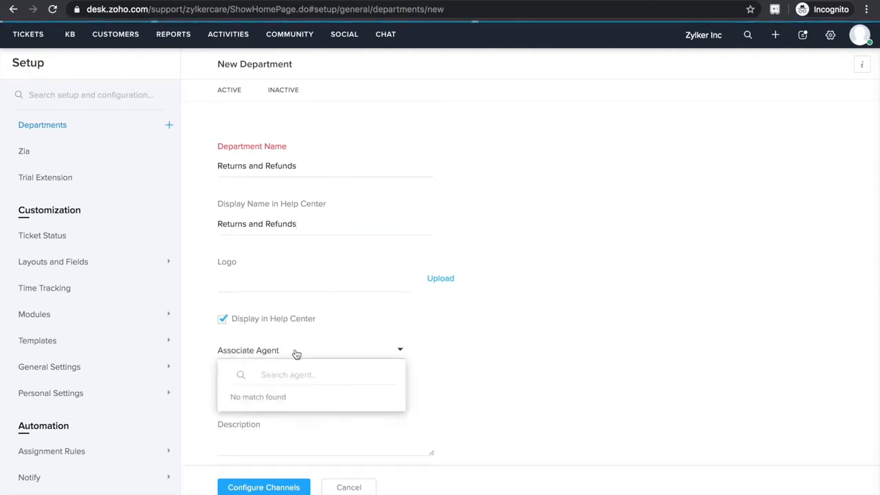
pyautogui.click(459, 379)
pyautogui.scroll(-1, 459, 381)
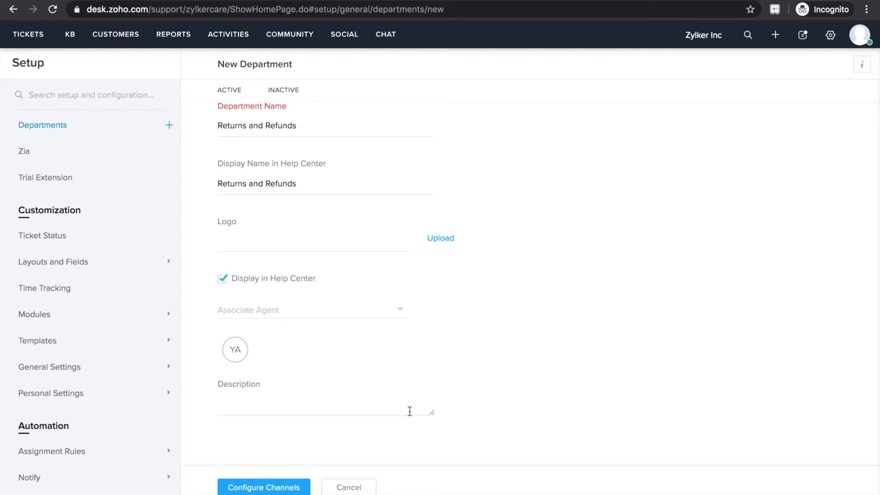
pyautogui.click(278, 488)
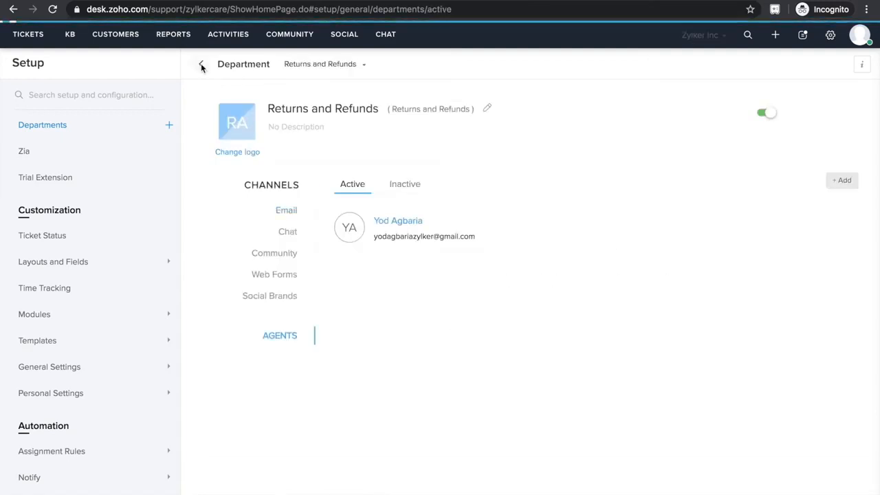
pyautogui.click(201, 63)
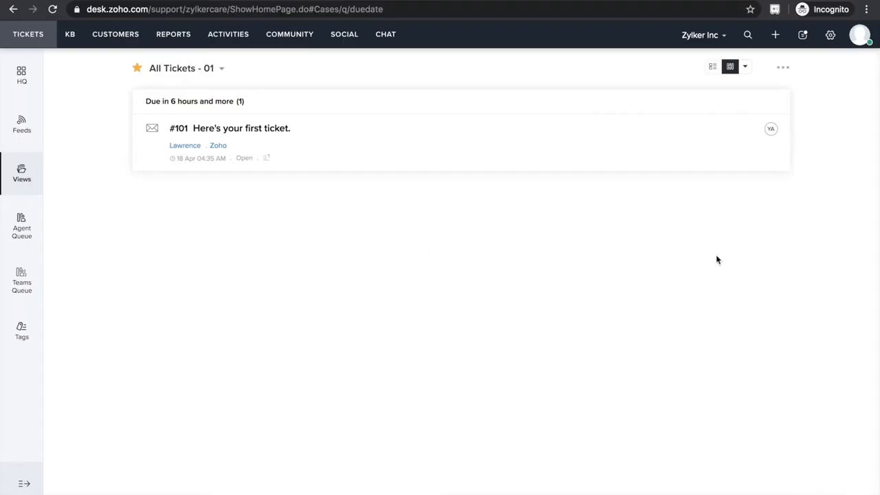
# Start a new agent in the setup and enter the agent's first name, last name and e-mail address.
pyautogui.click(830, 36)
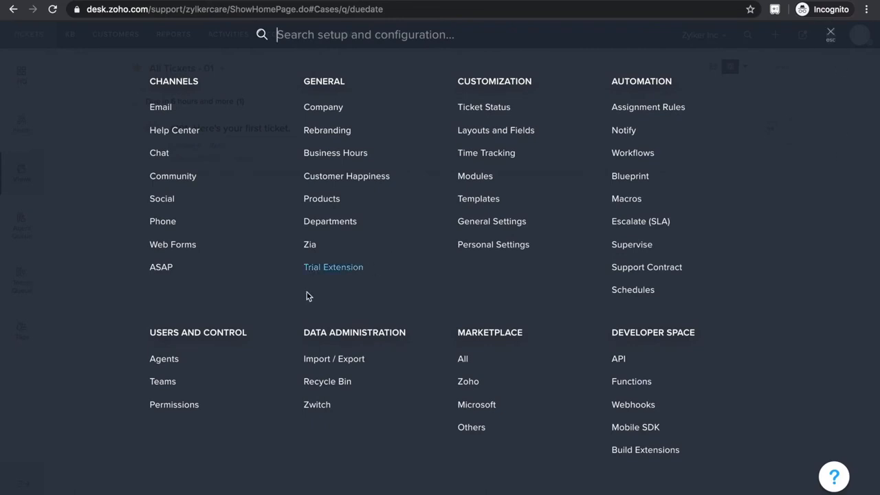
pyautogui.click(171, 360)
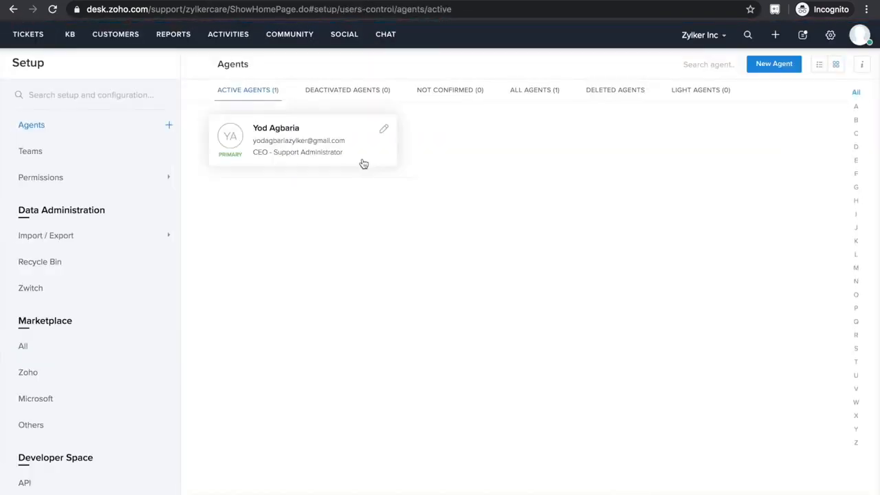
pyautogui.click(773, 65)
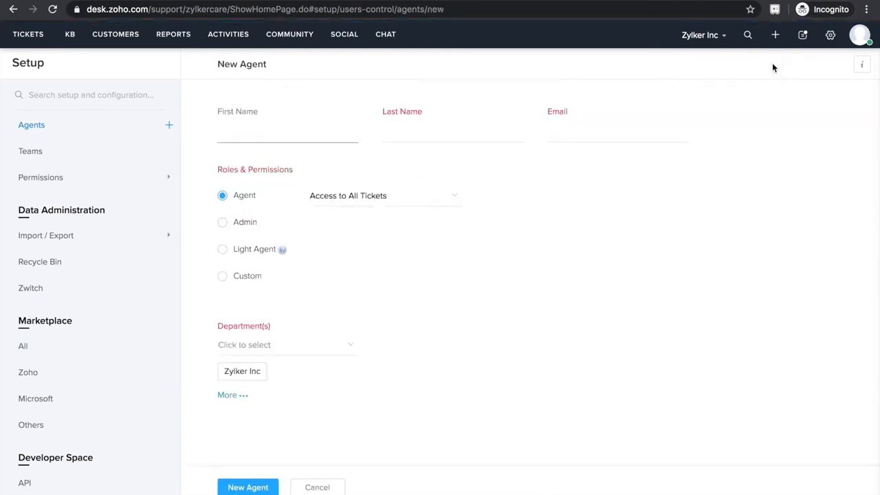
pyautogui.press('Tab')
pyautogui.press('Tab')
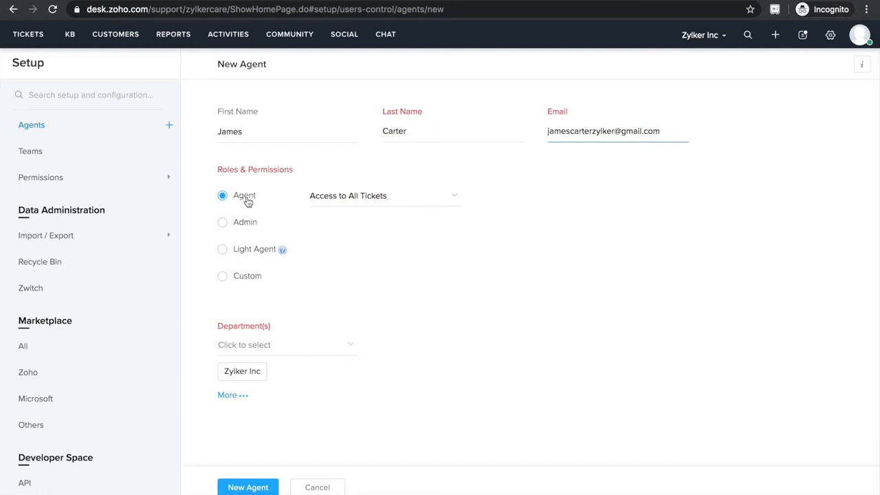
# Try the Admin, Light Agent and Custom permission options for the new agent, examining the available ticket access, roles and profiles.
pyautogui.click(337, 198)
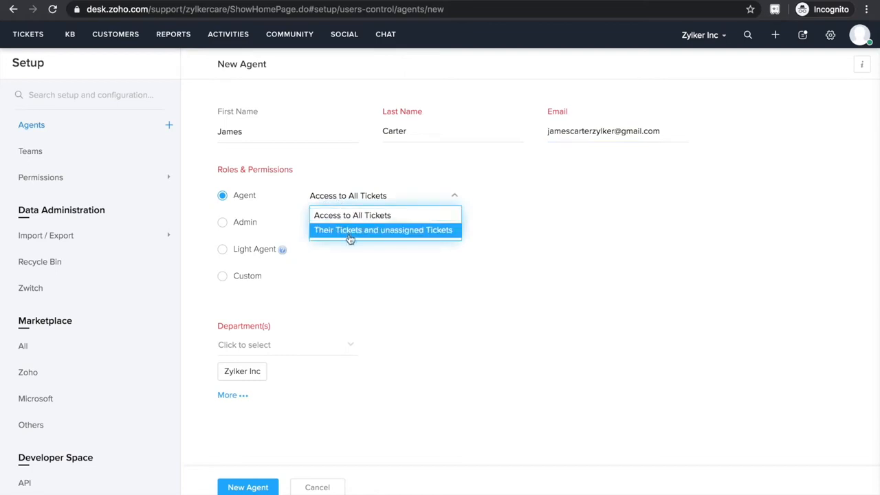
pyautogui.click(223, 225)
pyautogui.click(223, 225)
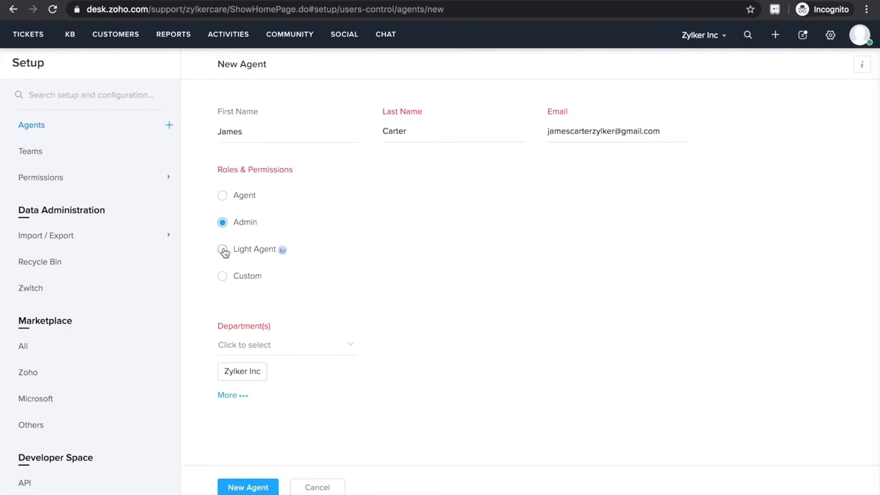
pyautogui.click(222, 249)
pyautogui.moveTo(282, 254)
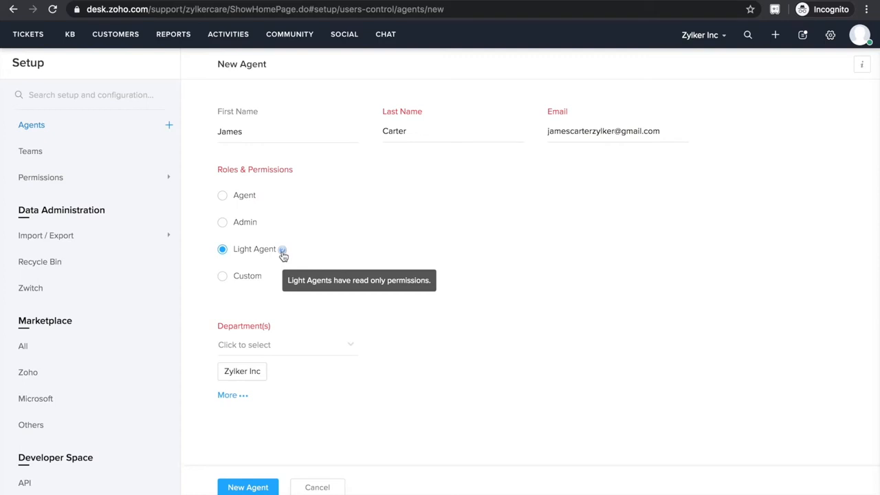
pyautogui.click(222, 279)
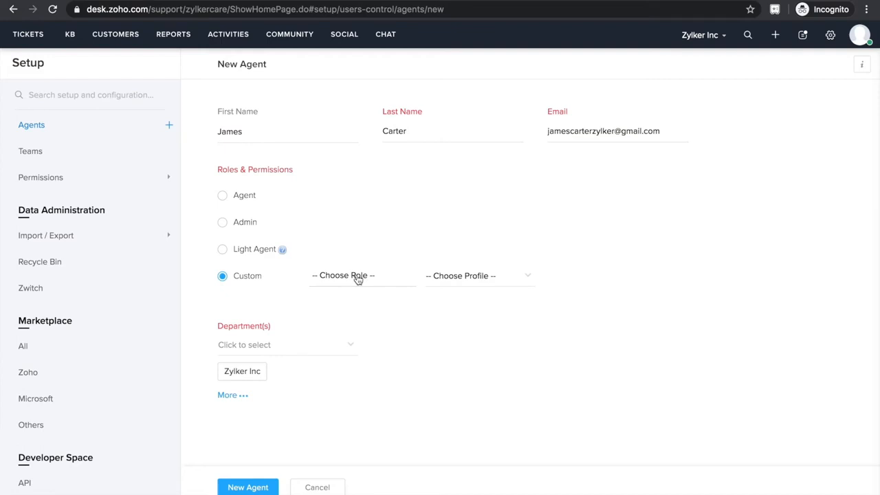
pyautogui.click(357, 277)
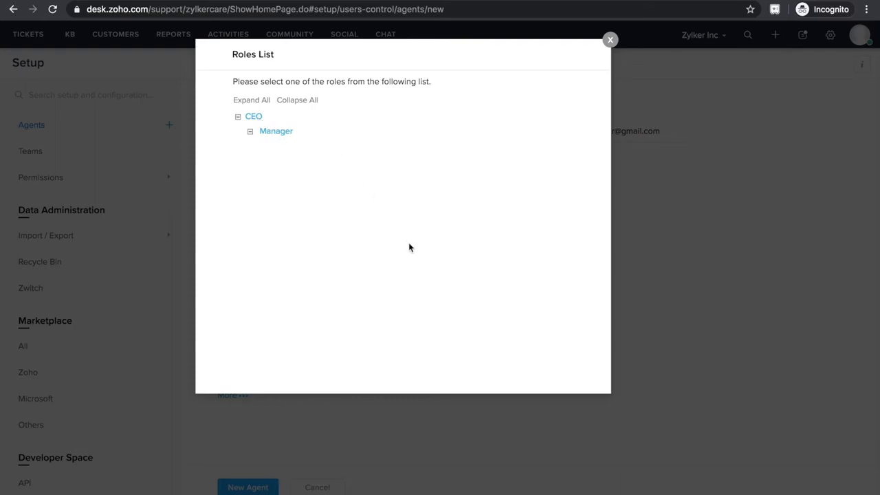
pyautogui.click(608, 40)
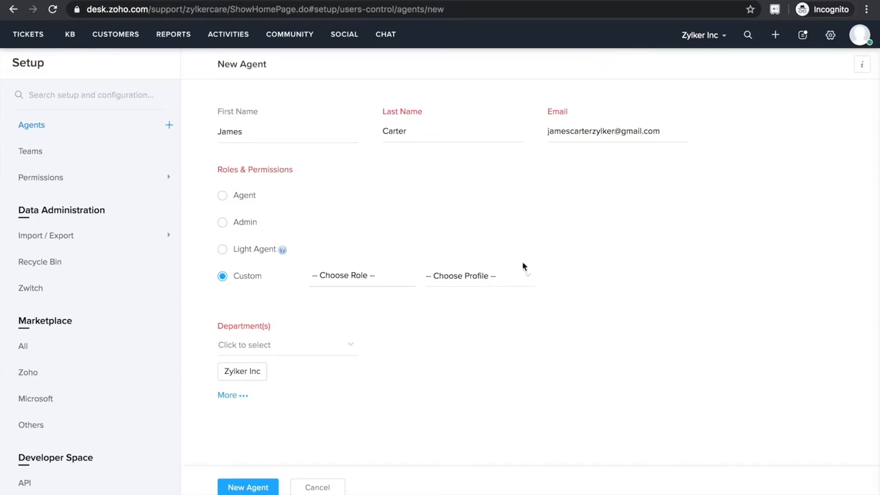
pyautogui.click(460, 280)
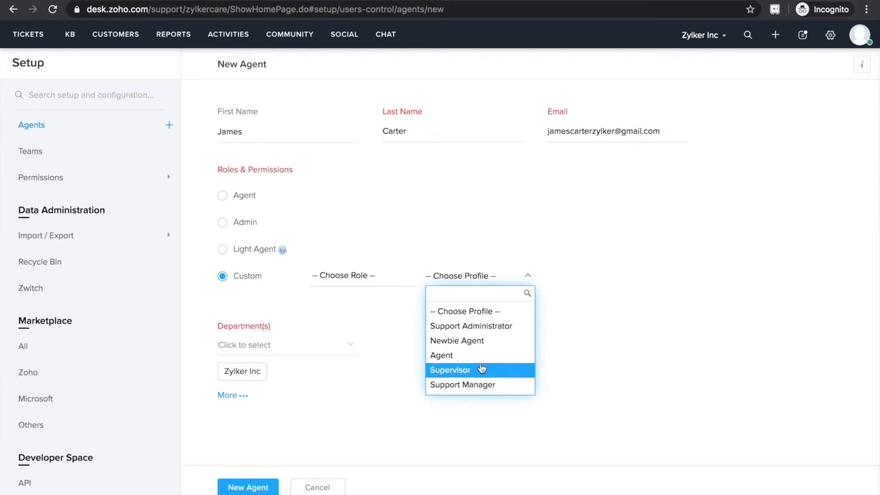
pyautogui.click(392, 341)
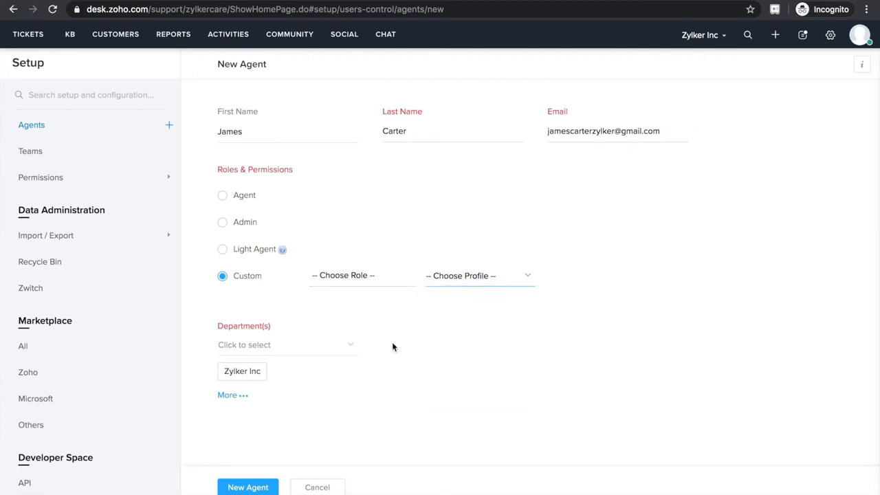
# Create the new agent with the Agent role and the Returns and Refunds department added.
pyautogui.click(222, 196)
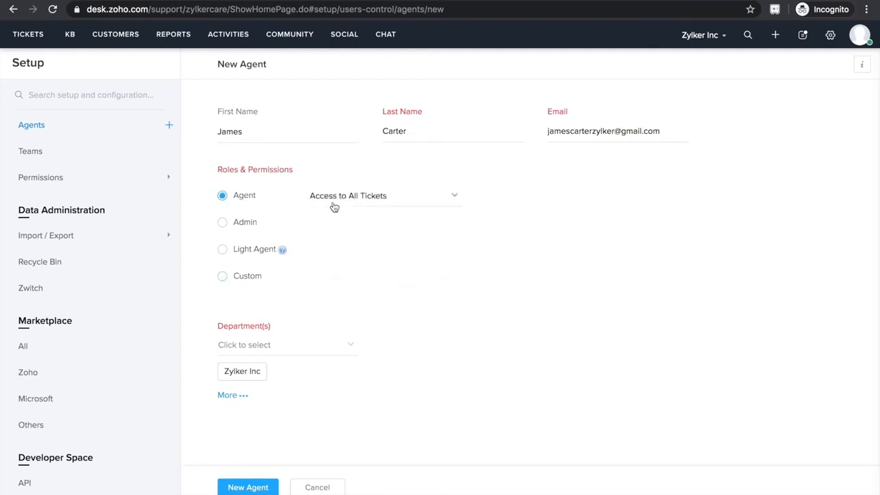
pyautogui.click(350, 346)
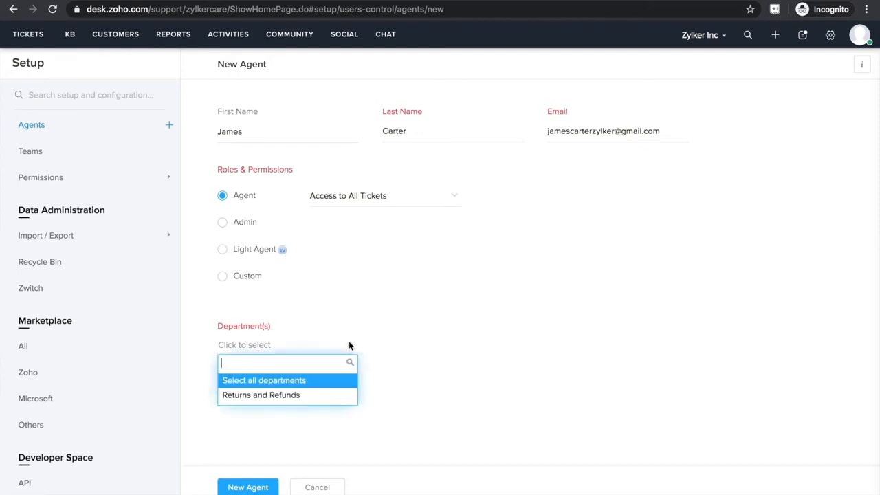
pyautogui.click(292, 396)
pyautogui.scroll(-3, 292, 397)
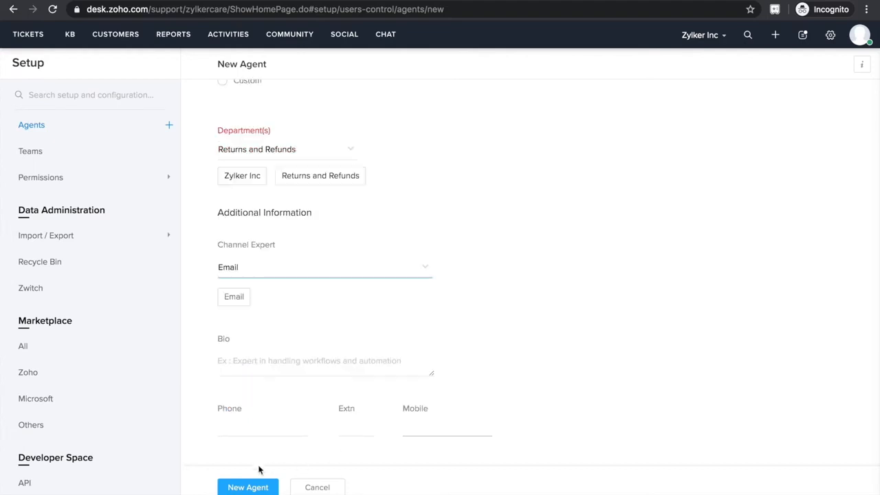
pyautogui.click(238, 487)
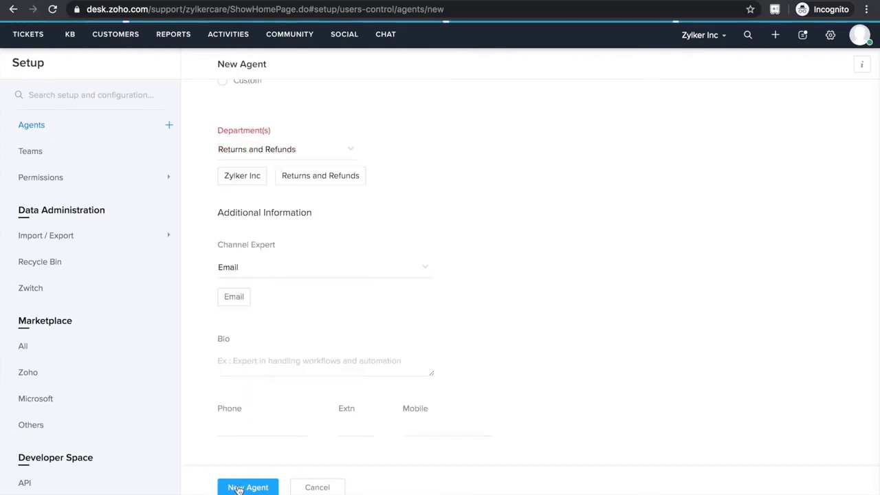
# Switch to the new agent's Gmail inbox, open the agent invitation from Zoho Desk and accept it.
pyautogui.hotkey('ctrl', 'Left')
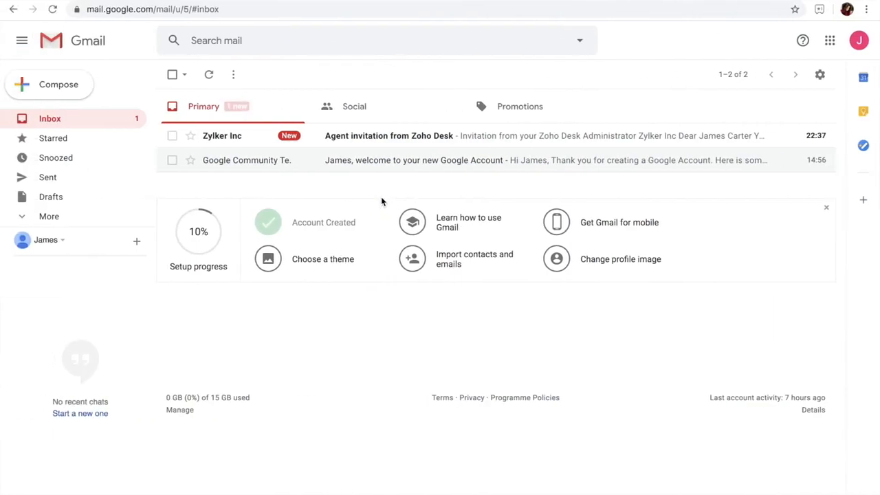
pyautogui.click(371, 141)
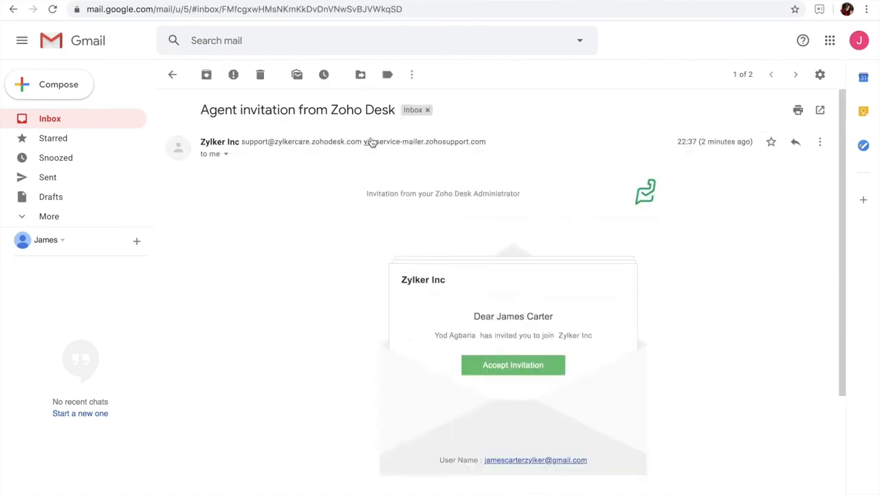
pyautogui.click(529, 369)
pyautogui.click(343, 254)
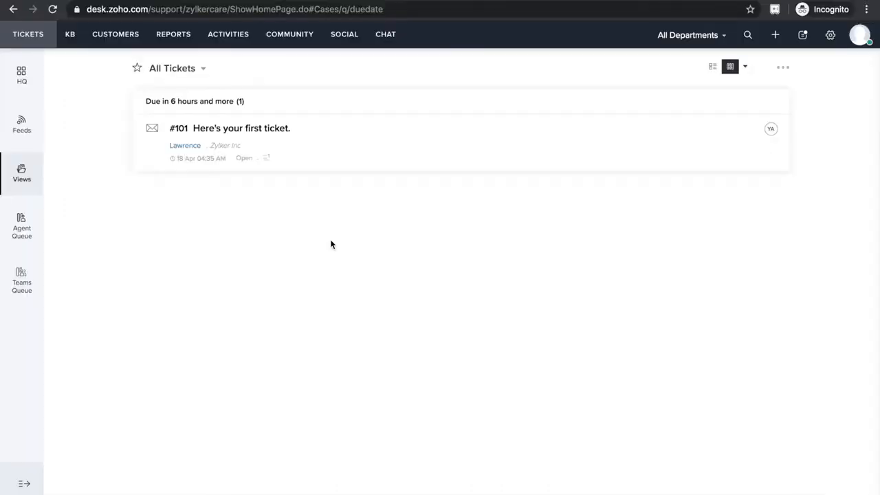
# Add a support email for the Returns and Refunds department with the address prefix returnsandrefunds and the friendly name Returns and Refunds.
pyautogui.click(830, 35)
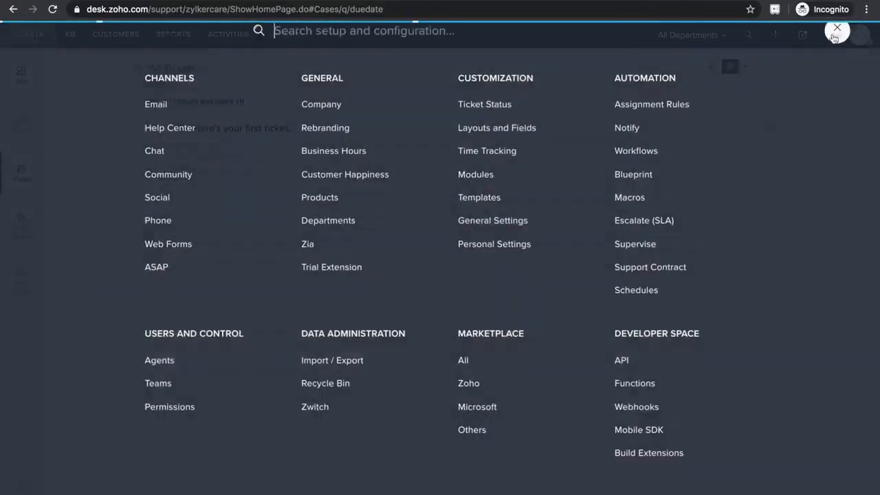
pyautogui.click(165, 107)
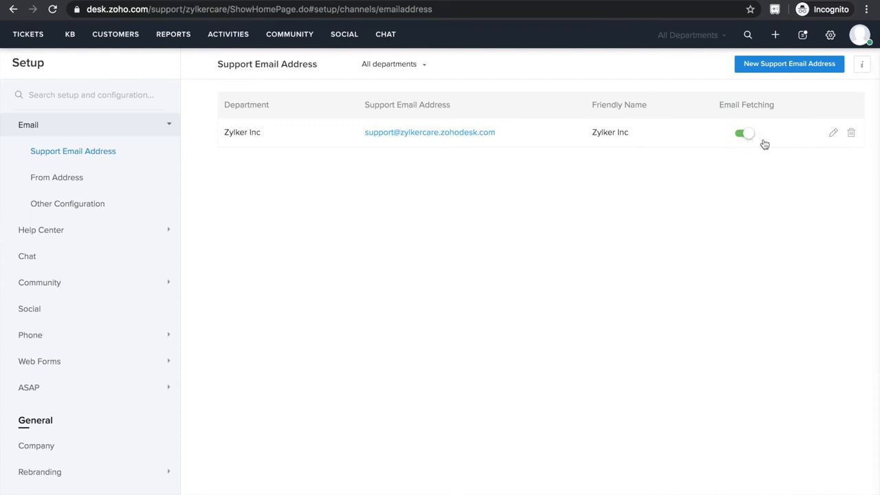
pyautogui.click(787, 64)
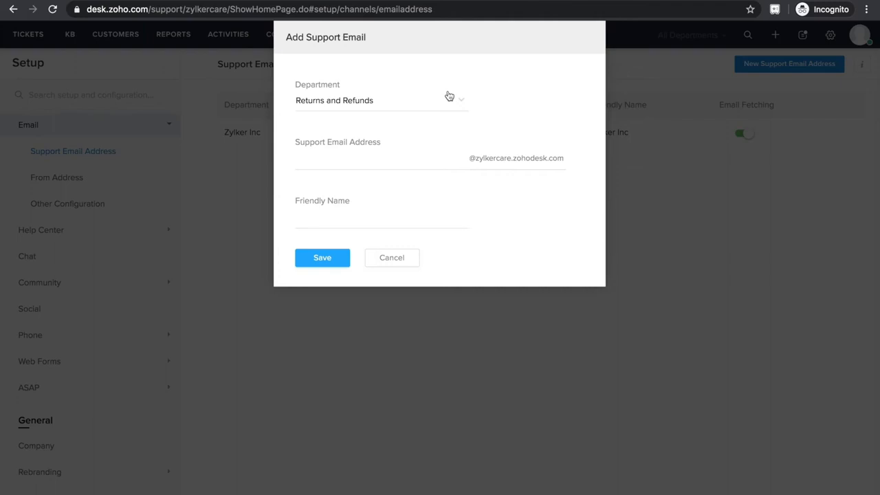
pyautogui.click(389, 159)
pyautogui.write('returnsandrefunds')
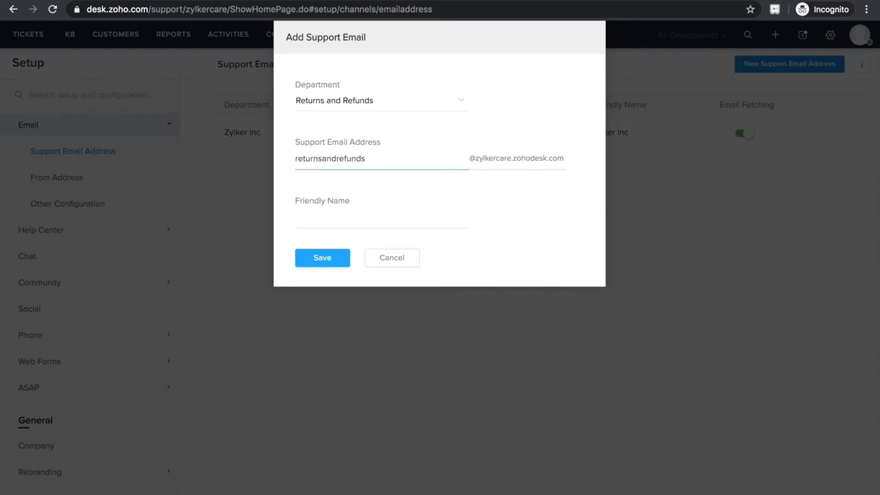
pyautogui.press('Tab')
pyautogui.write('Returns and Refunds')
pyautogui.click(321, 259)
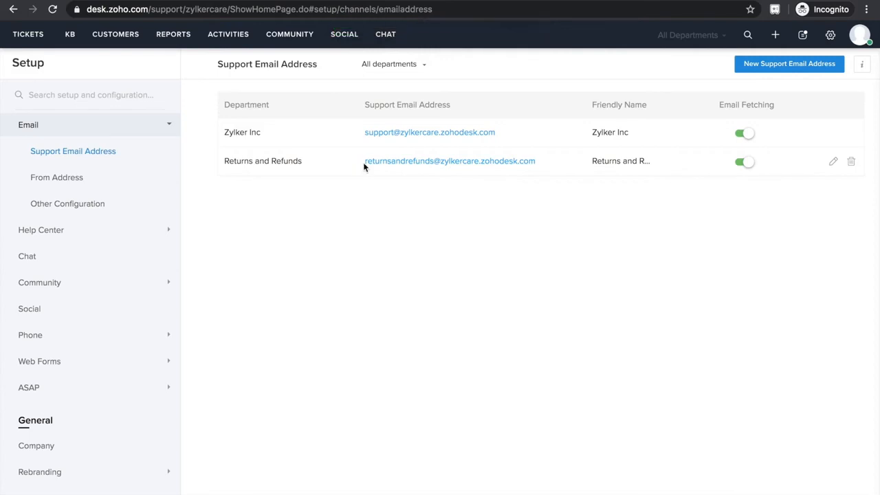
# Copy the Returns and Refunds support email address, switch to Gmail and open its forwarding settings.
pyautogui.moveTo(364, 167); pyautogui.dragTo(539, 160)
pyautogui.hotkey('ctrl', 'c')
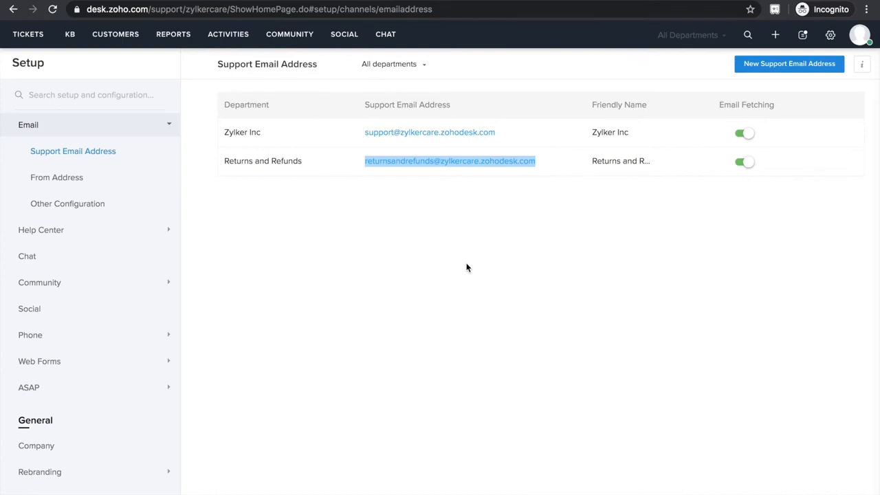
pyautogui.hotkey('ctrl', 'Right')
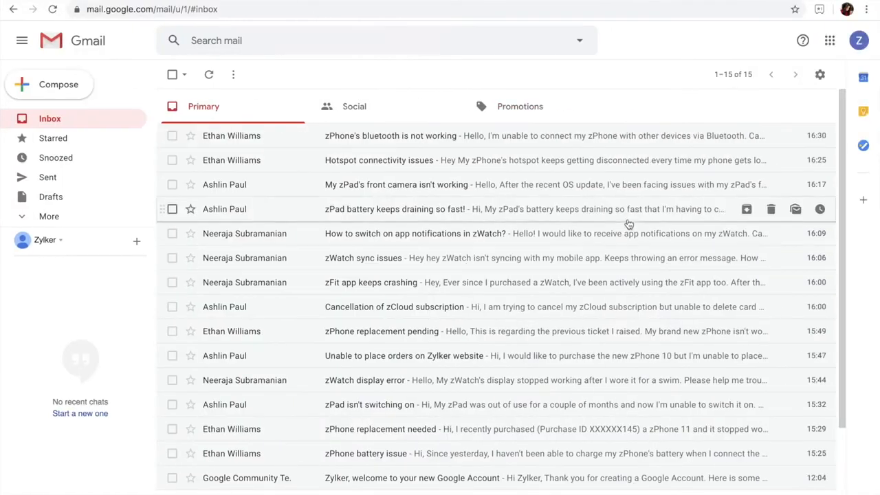
pyautogui.click(818, 75)
pyautogui.click(733, 148)
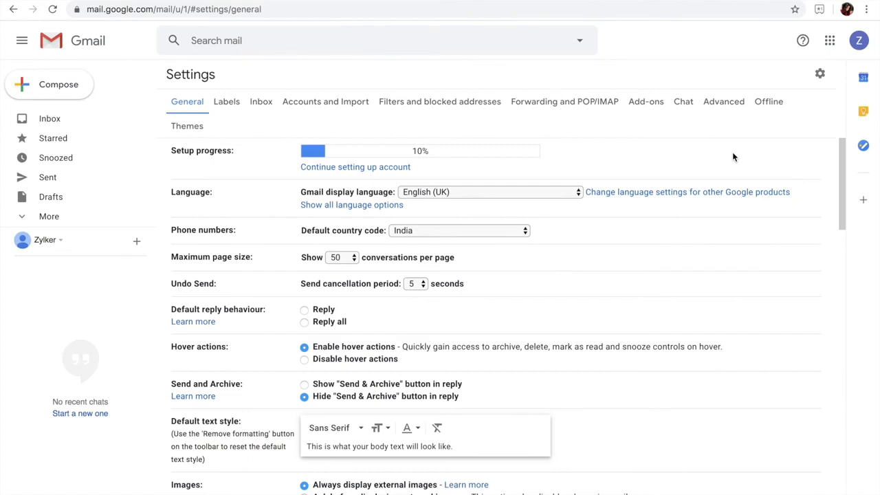
pyautogui.click(586, 104)
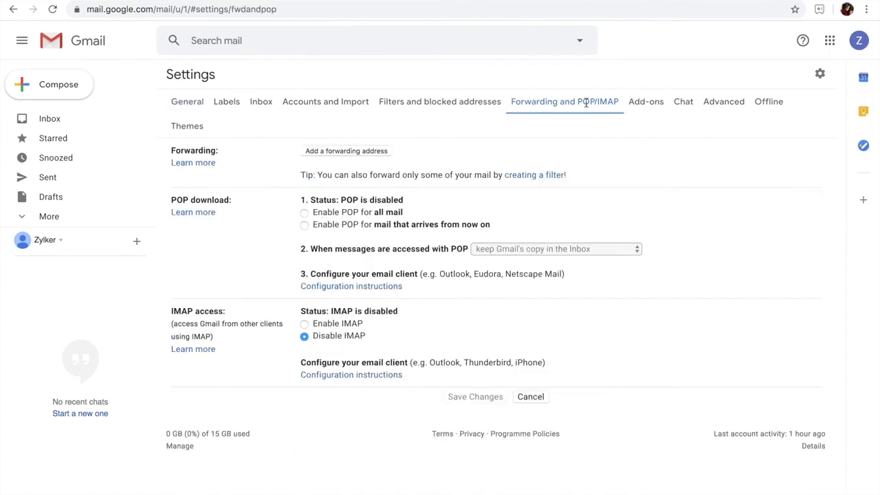
# Try to create a Gmail filter that forwards messages containing the word refund.
pyautogui.click(516, 175)
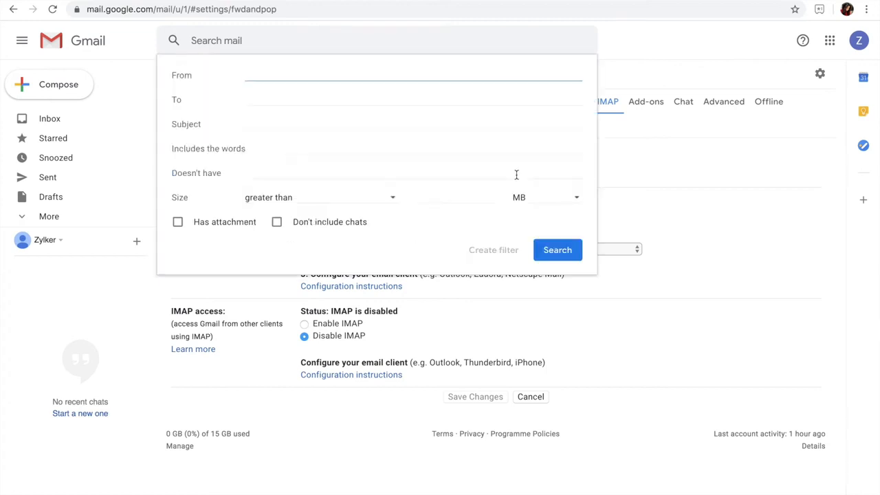
pyautogui.click(312, 147)
pyautogui.write('refund')
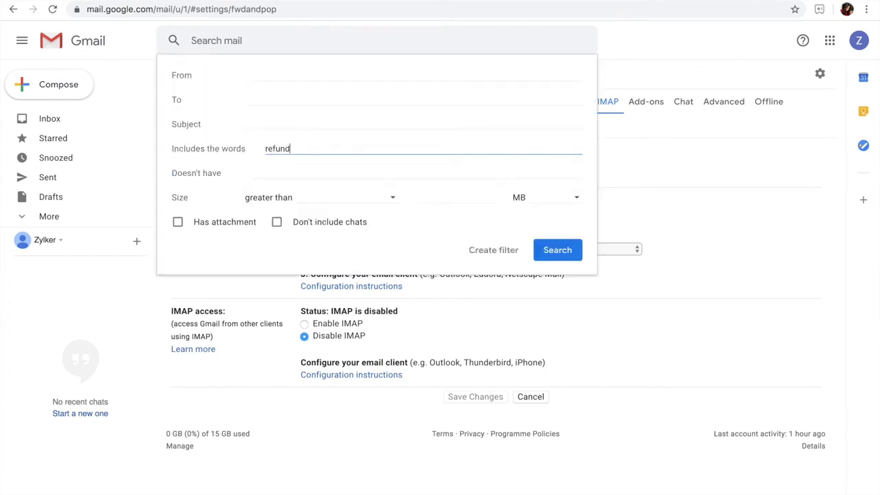
pyautogui.click(496, 251)
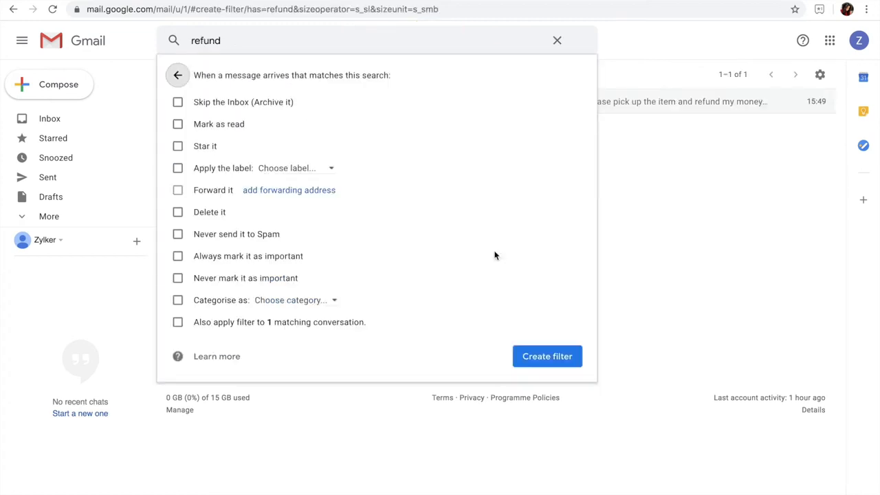
pyautogui.click(253, 191)
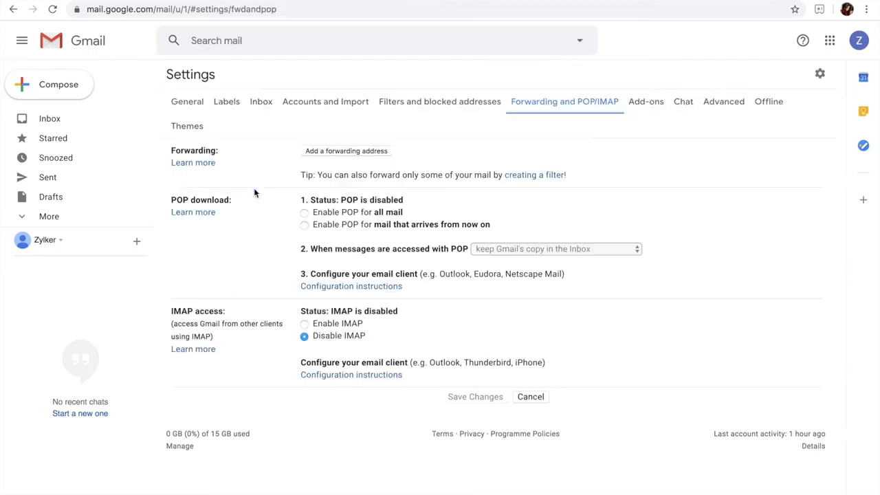
# Add the copied support address as a Gmail forwarding address and copy the confirmation code from the Gmail Forwarding Confirmation ticket in Zoho Desk.
pyautogui.click(330, 153)
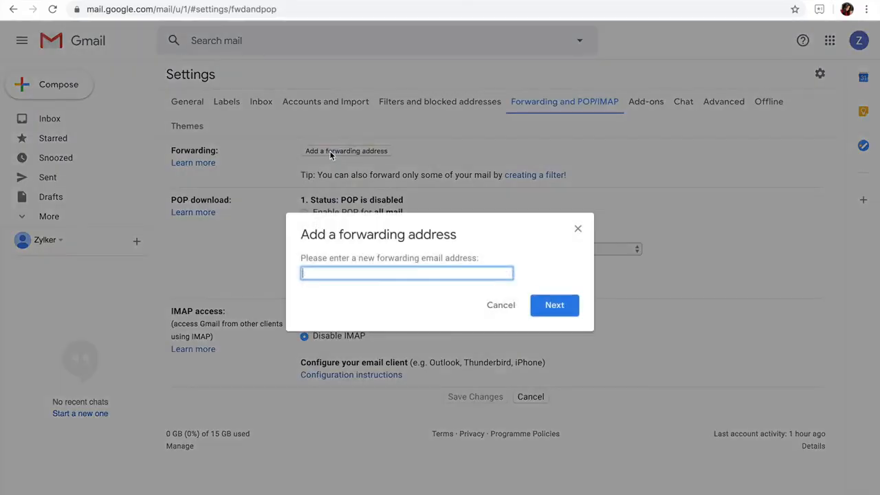
pyautogui.hotkey('ctrl', 'v')
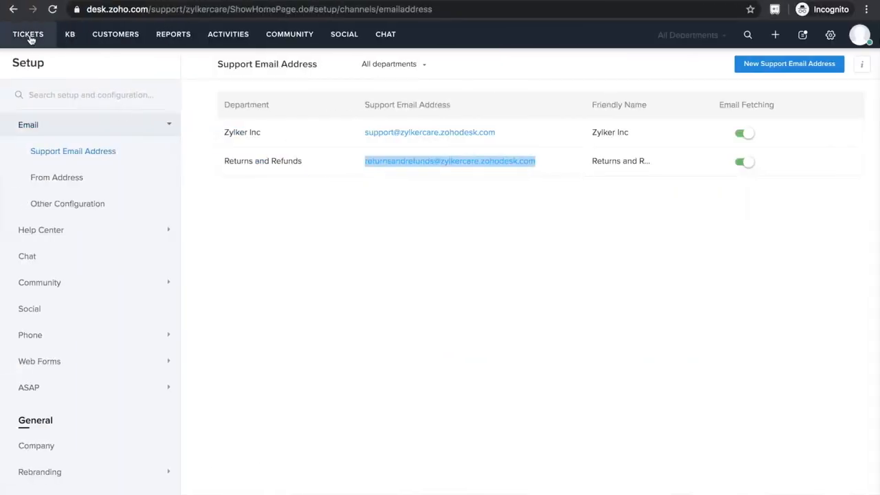
pyautogui.click(27, 33)
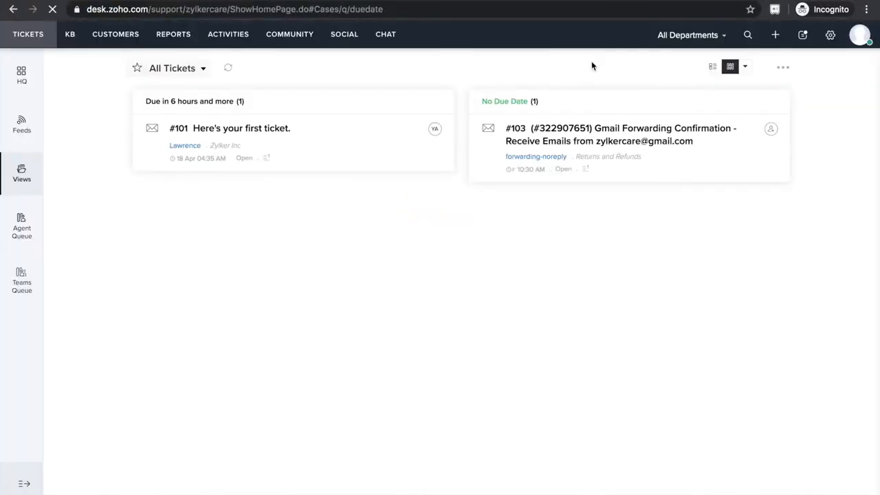
pyautogui.click(640, 141)
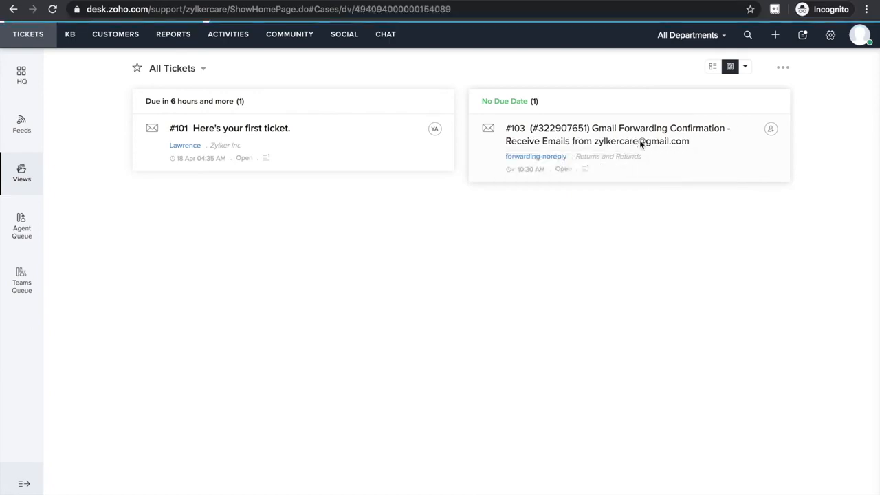
pyautogui.doubleClick(481, 197)
pyautogui.hotkey('ctrl', 'c')
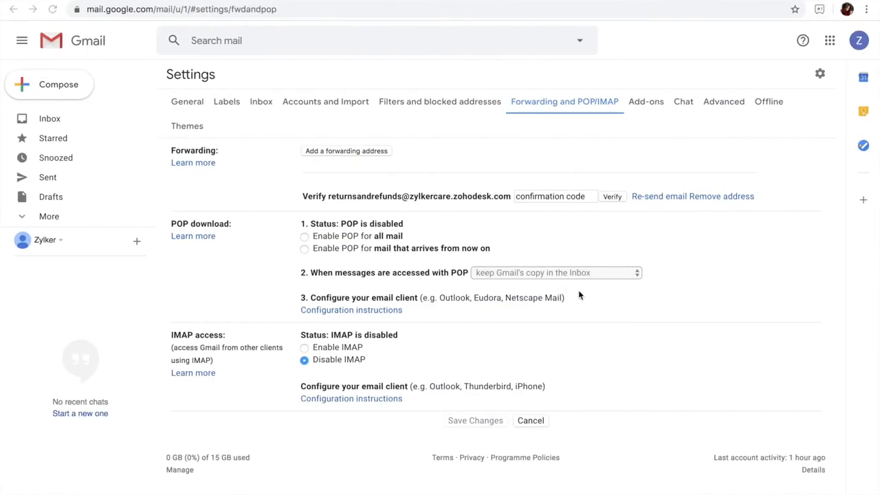
# Verify the forwarding address in Gmail with the confirmation code, then forward a copy of incoming mail to it and save the changes.
pyautogui.click(552, 197)
pyautogui.hotkey('ctrl', 'v')
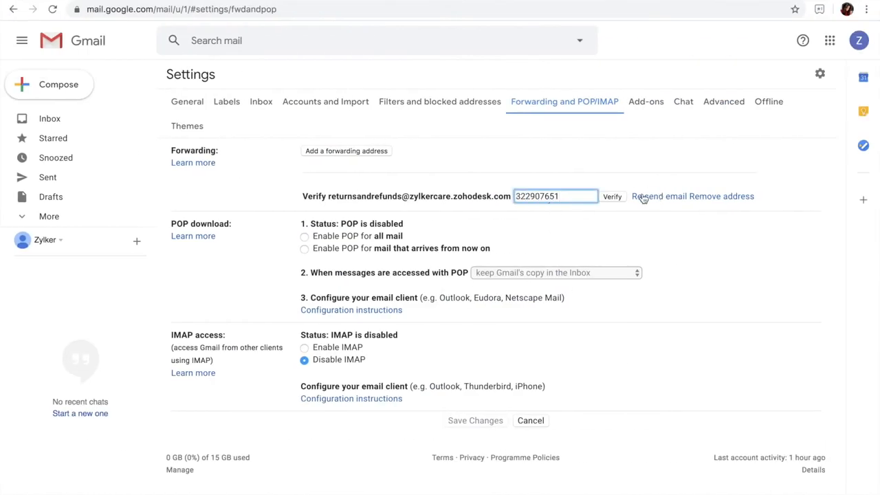
pyautogui.click(612, 197)
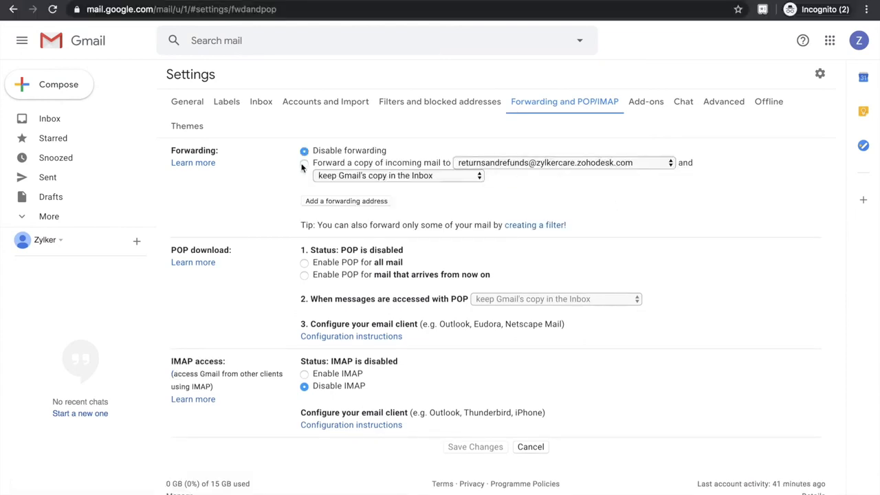
pyautogui.click(304, 163)
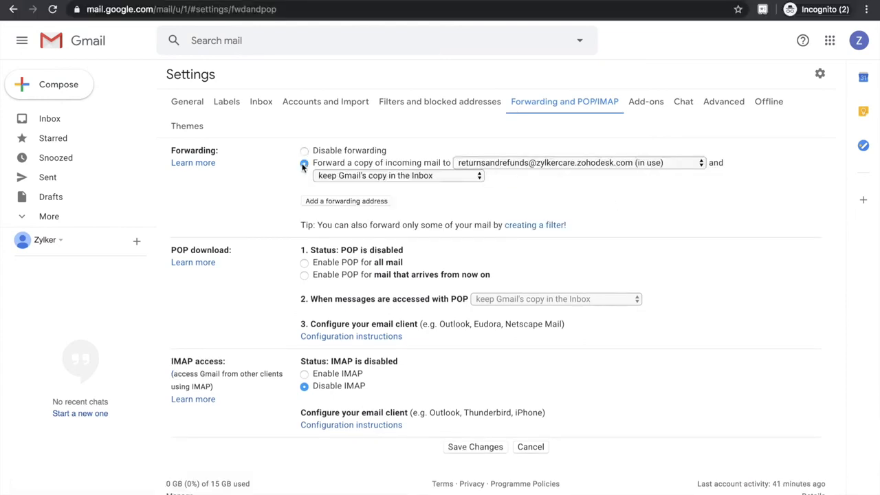
pyautogui.click(477, 447)
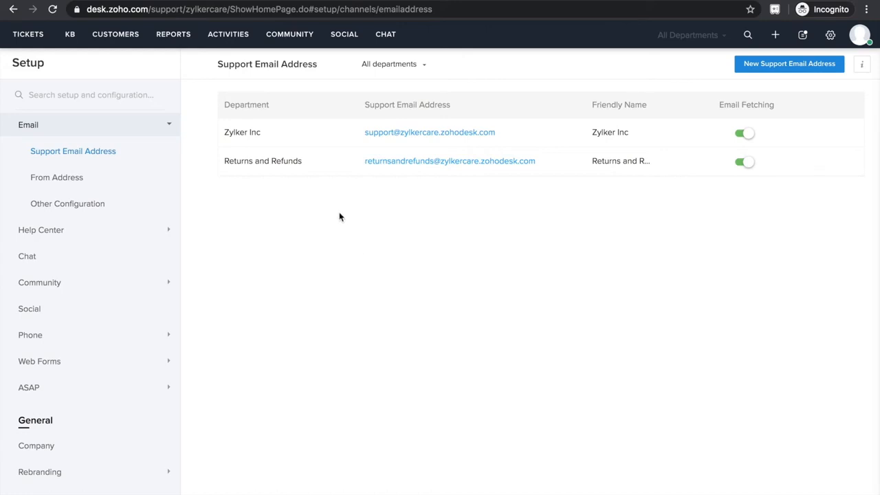
# In Zoho Desk, add the company Gmail as a Returns and Refunds From Address named Zylker Returns and Refunds and confirm it through the verification email.
pyautogui.click(104, 176)
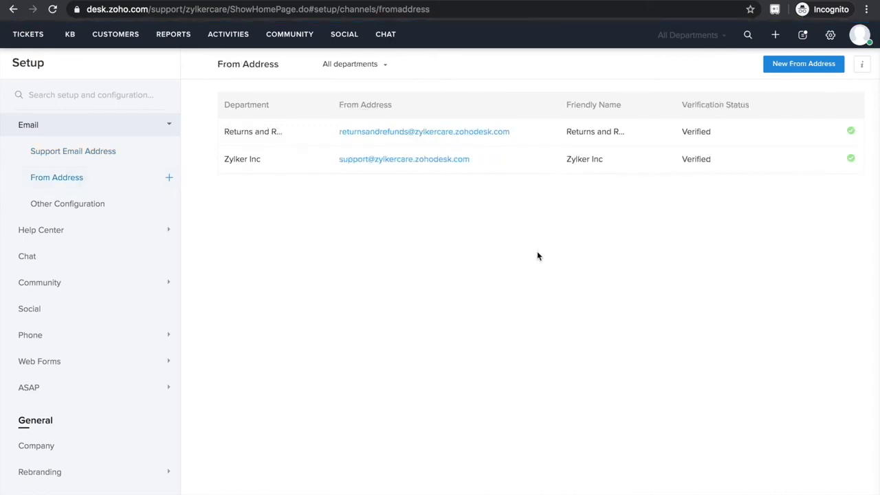
pyautogui.click(792, 64)
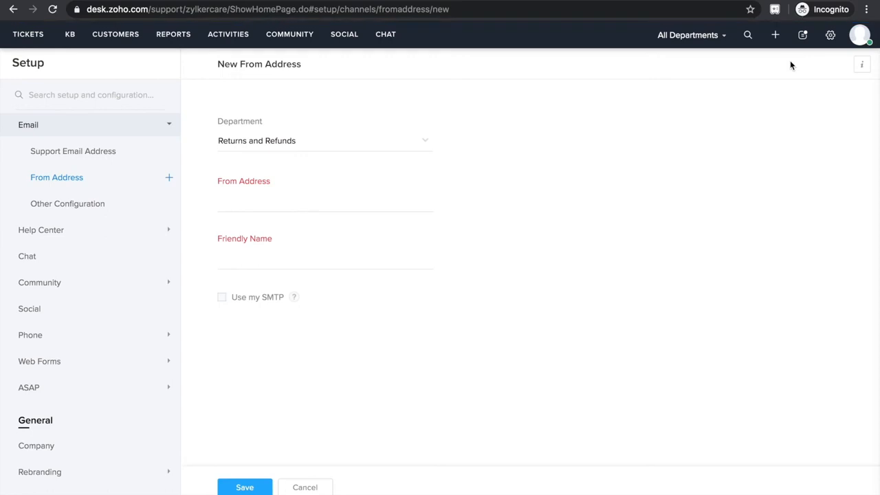
pyautogui.click(281, 203)
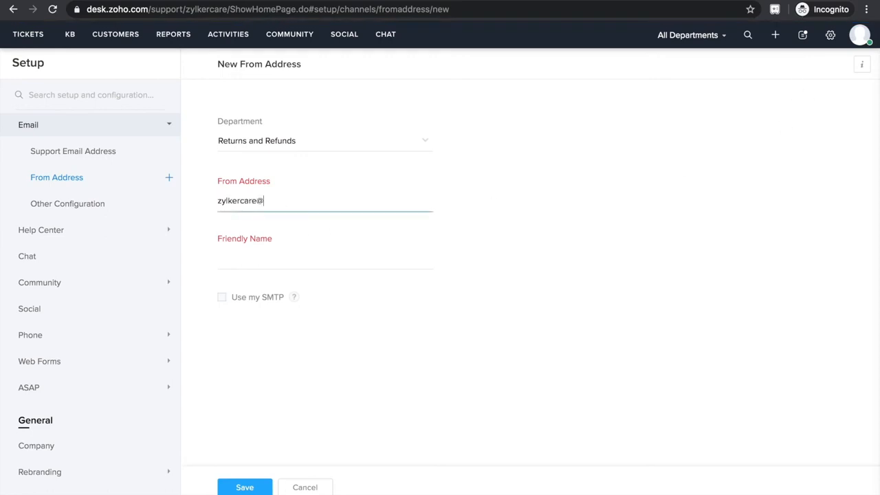
pyautogui.press('Tab')
pyautogui.write('Zylker Returns and Refunds')
pyautogui.click(255, 486)
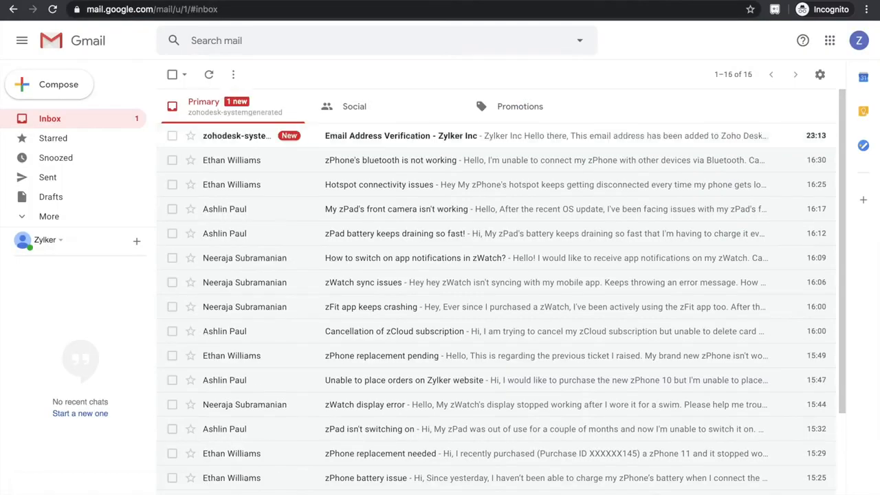
pyautogui.click(396, 138)
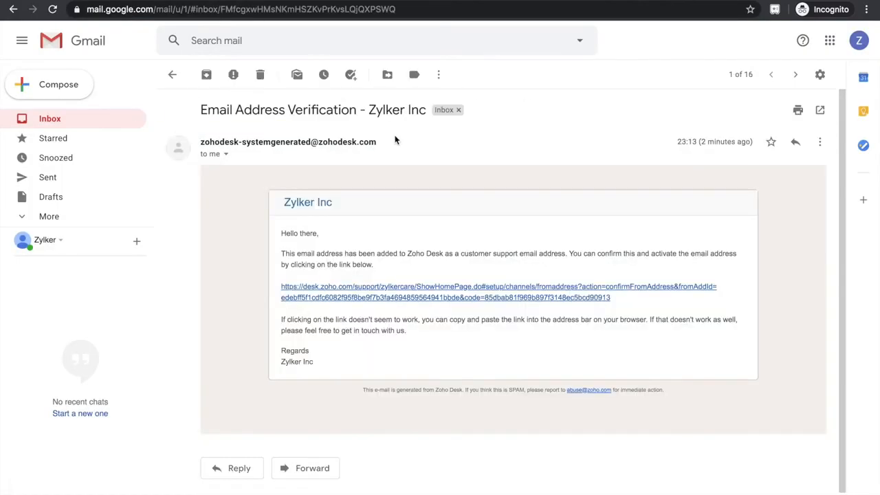
pyautogui.click(428, 286)
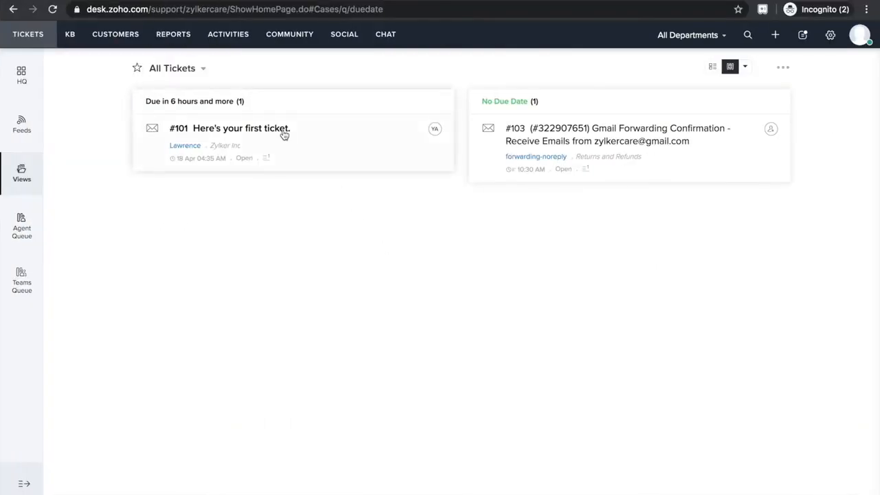
# Open the ticket titled Here's your first ticket. and start its time tracker.
pyautogui.click(284, 131)
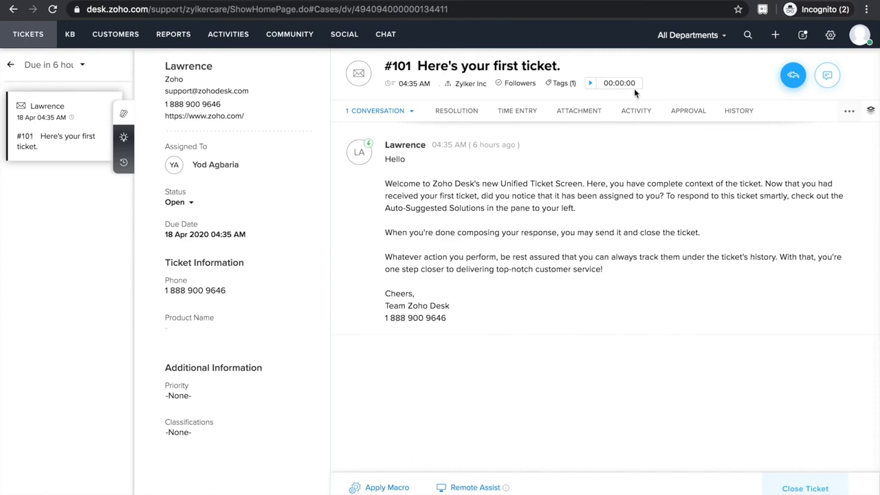
pyautogui.click(589, 84)
pyautogui.moveTo(796, 83)
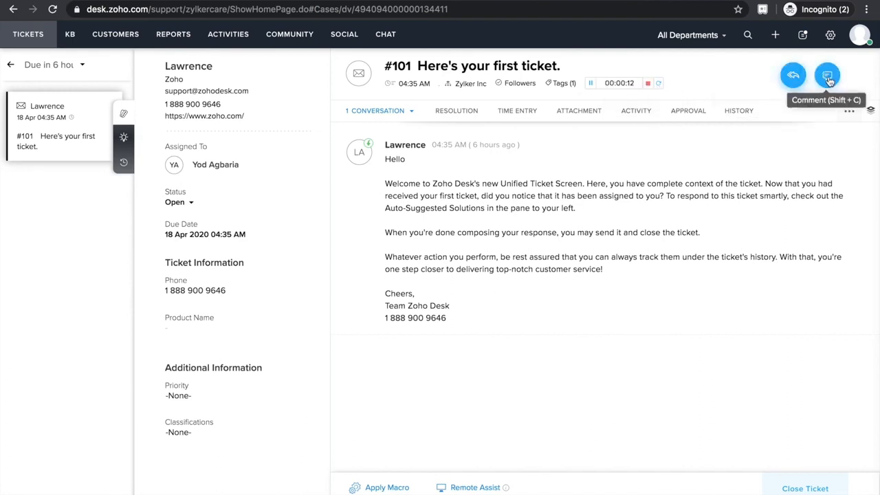
# Examine the ticket's conversation, resolution, time entry, attachment, activity, approval and history sections.
pyautogui.click(411, 112)
pyautogui.click(456, 110)
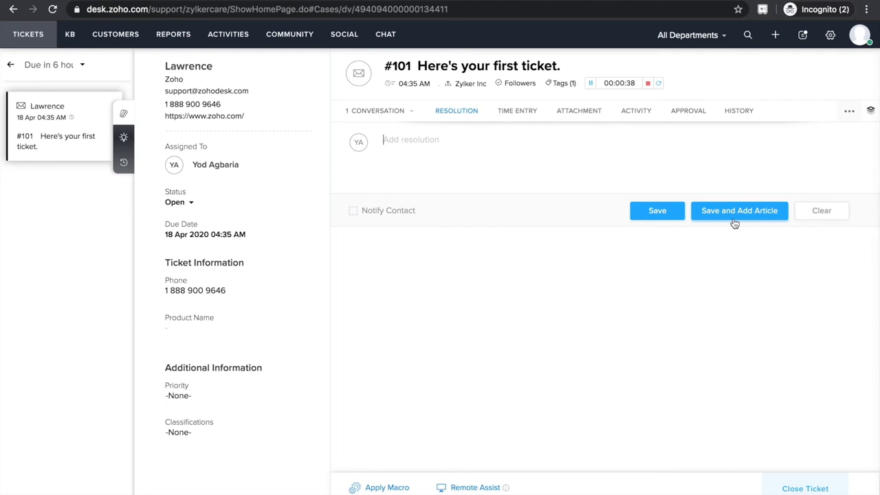
pyautogui.click(514, 114)
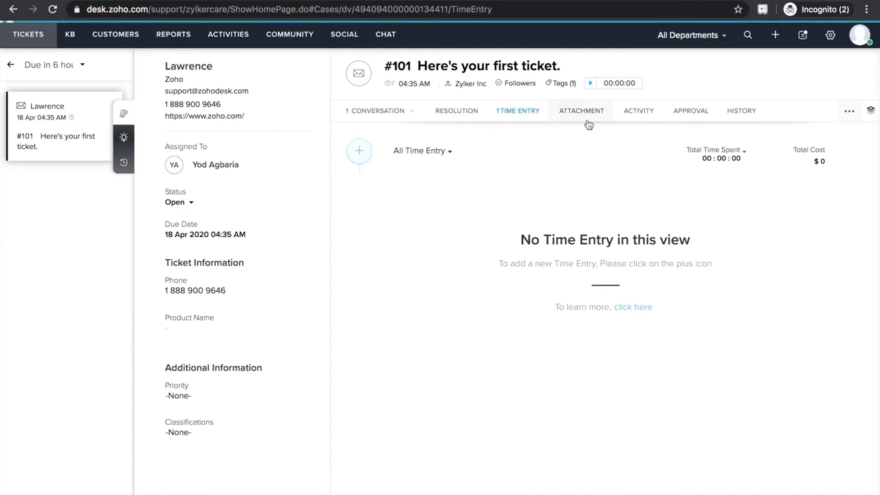
pyautogui.click(586, 123)
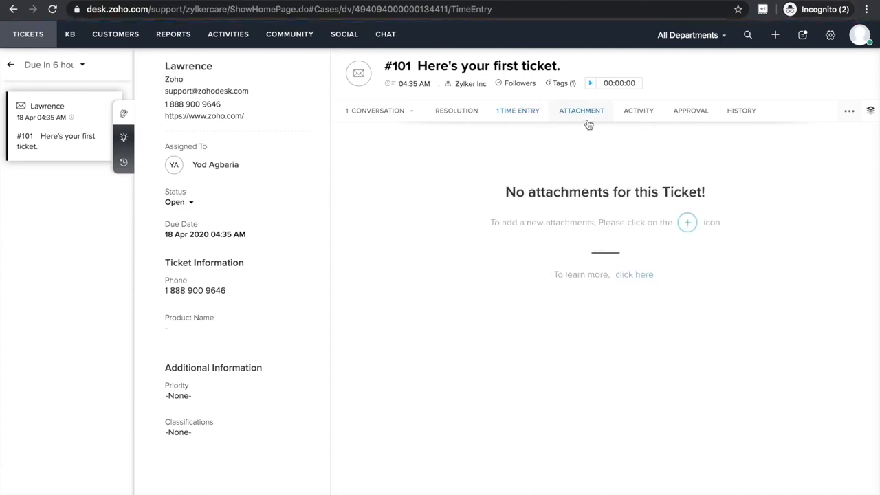
pyautogui.click(638, 117)
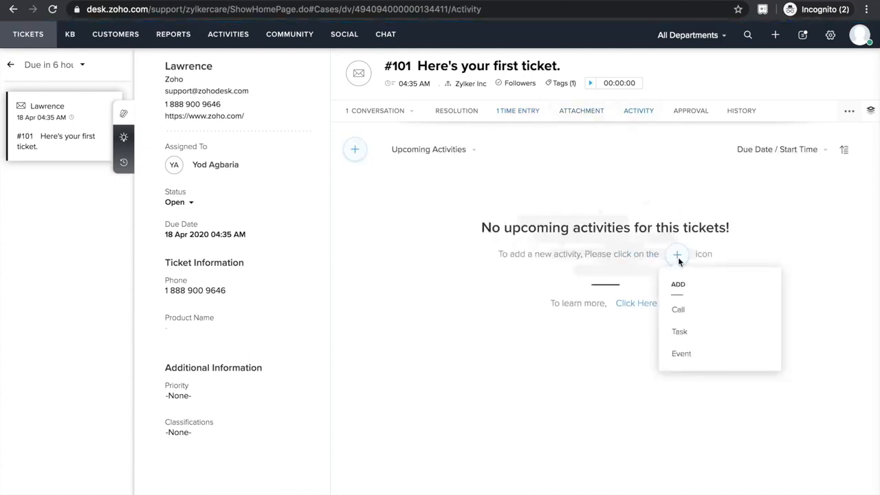
pyautogui.click(692, 120)
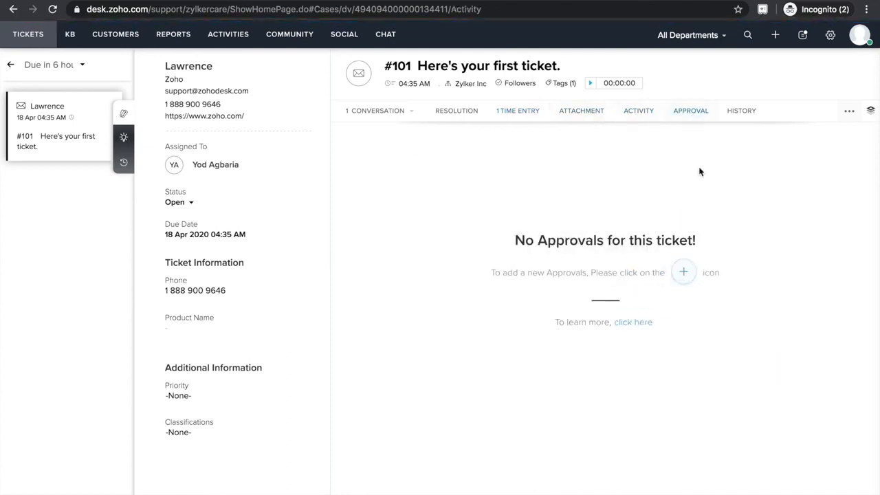
pyautogui.click(738, 113)
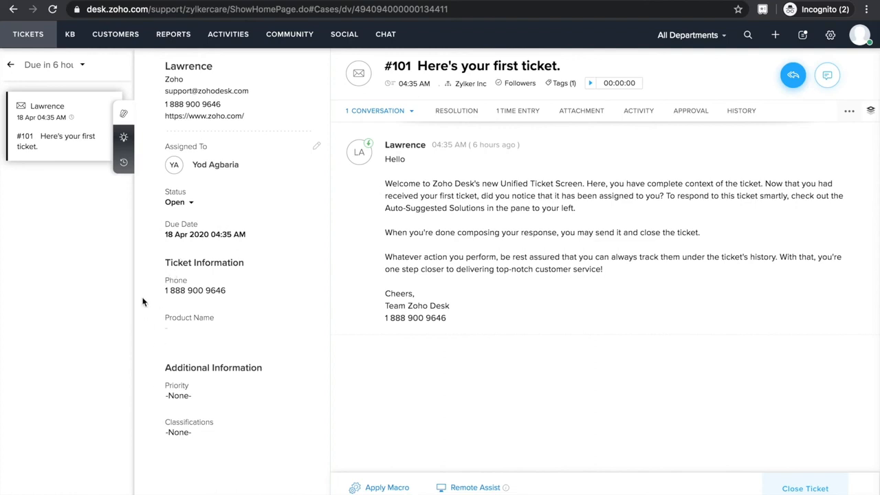
# Paste the suggested article Answering your first ticket. into a reply to the ticket and open the contact's ticket history.
pyautogui.click(125, 142)
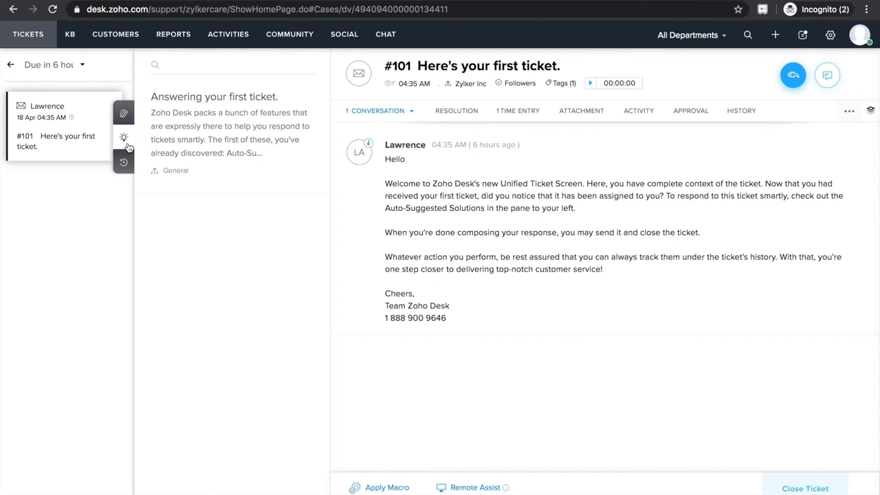
pyautogui.moveTo(158, 144)
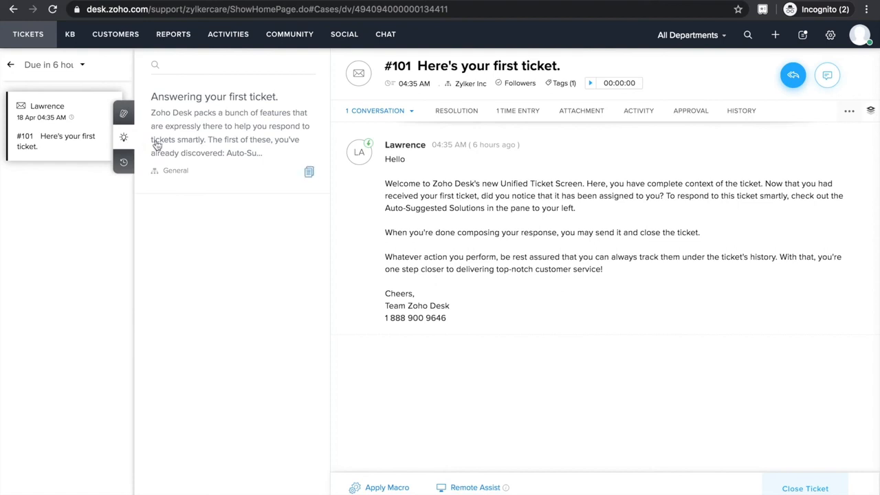
pyautogui.click(309, 172)
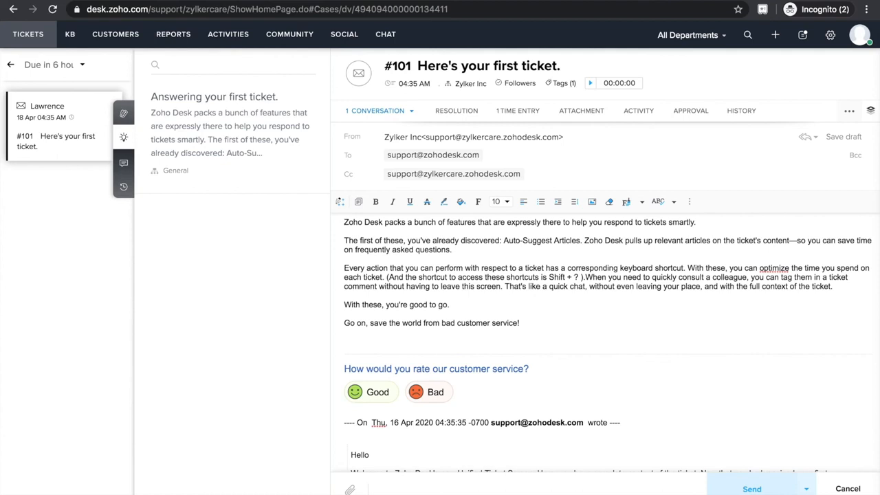
pyautogui.click(124, 188)
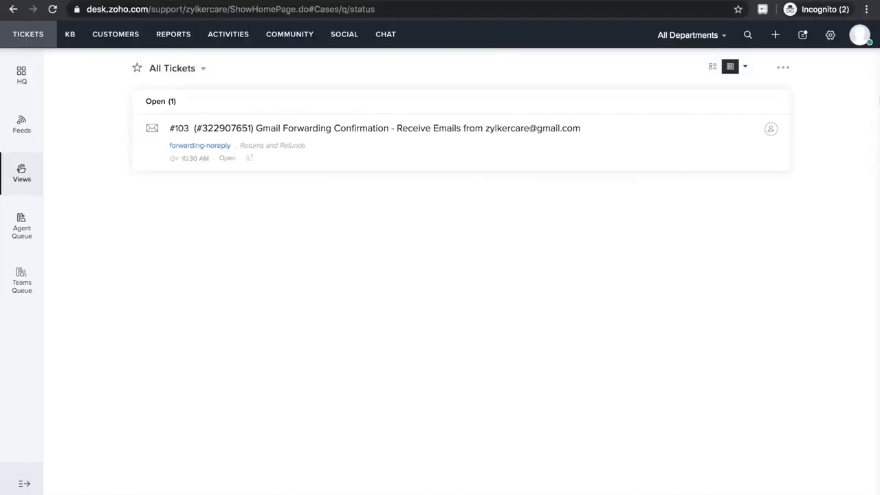
# In Zoho Desk, open the Customer Happiness settings and enable the Okay rating.
pyautogui.click(831, 40)
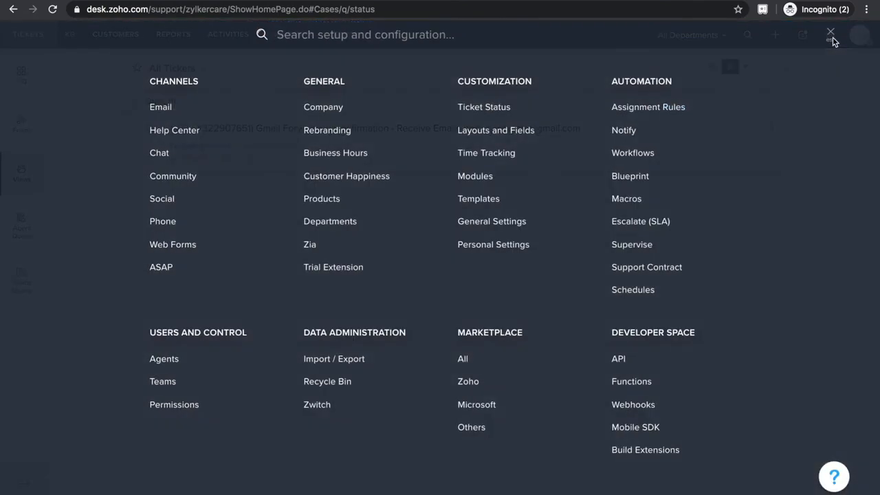
pyautogui.click(363, 176)
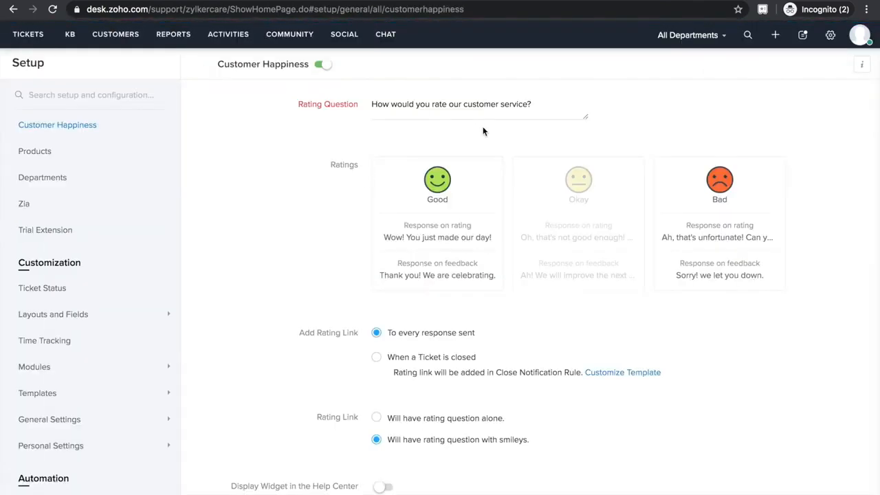
pyautogui.click(636, 166)
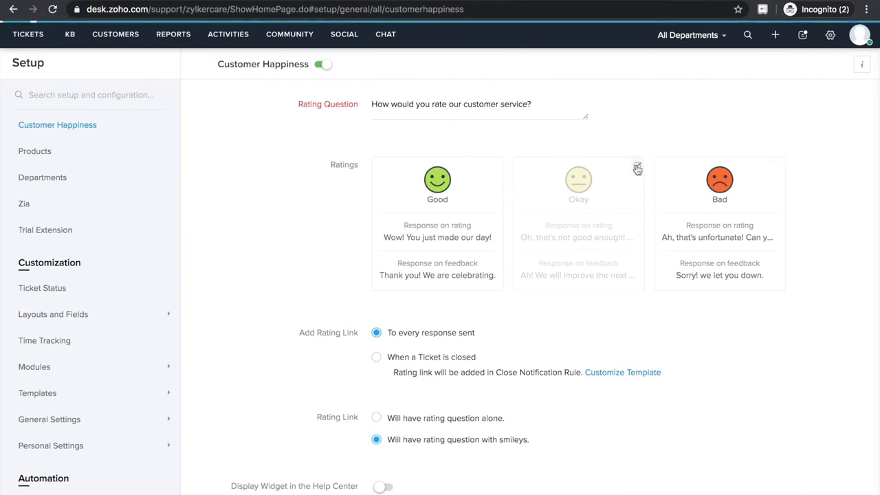
# Set the Customer Happiness option for reopening tickets to Don't reopen.
pyautogui.scroll(-3, 576, 341)
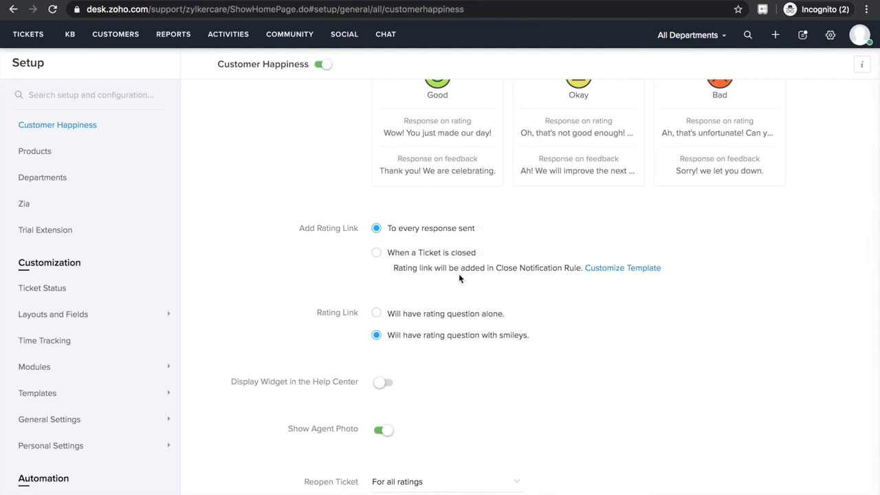
pyautogui.scroll(-5, 454, 348)
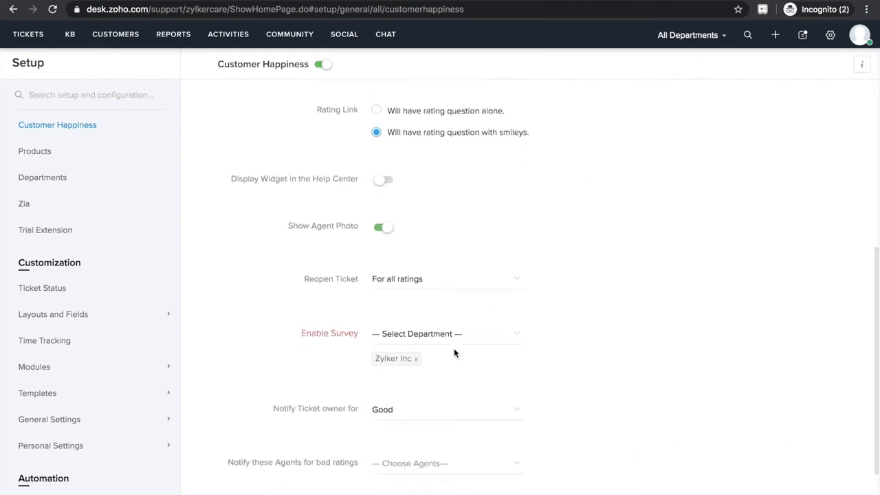
pyautogui.click(447, 286)
pyautogui.click(422, 312)
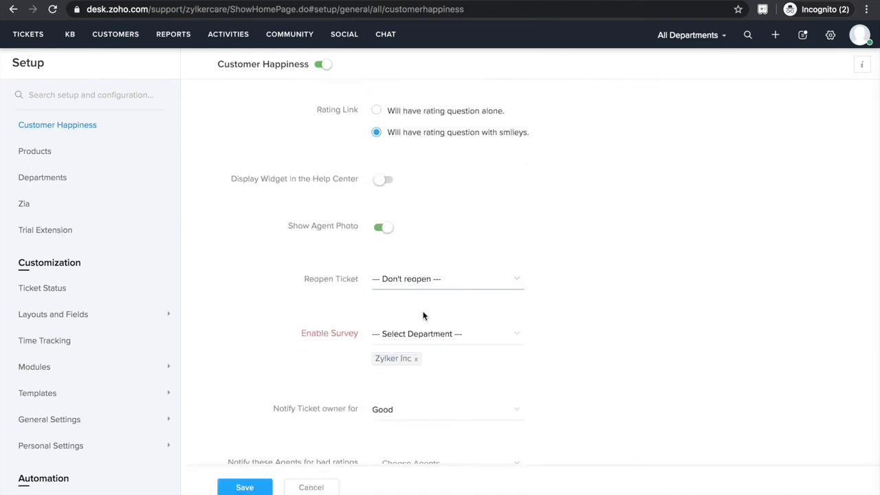
# Enable the survey for All Public Departments and save the Customer Happiness settings.
pyautogui.scroll(-1, 422, 316)
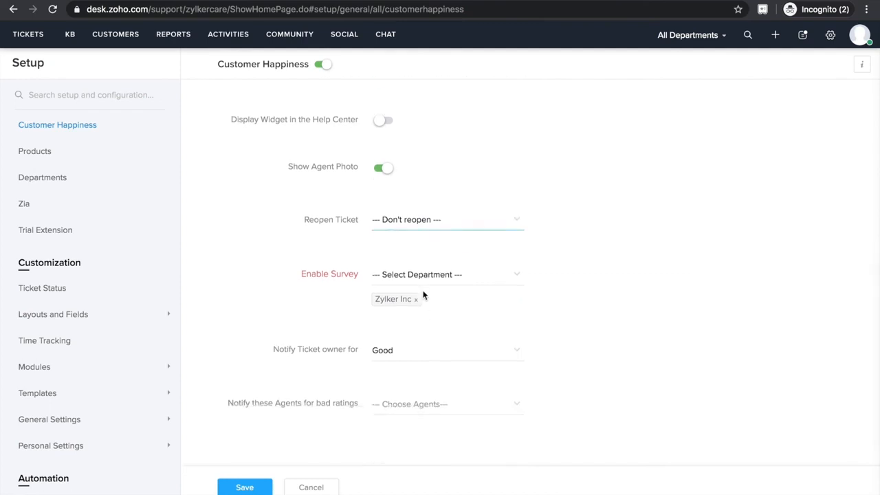
pyautogui.click(427, 275)
pyautogui.click(419, 325)
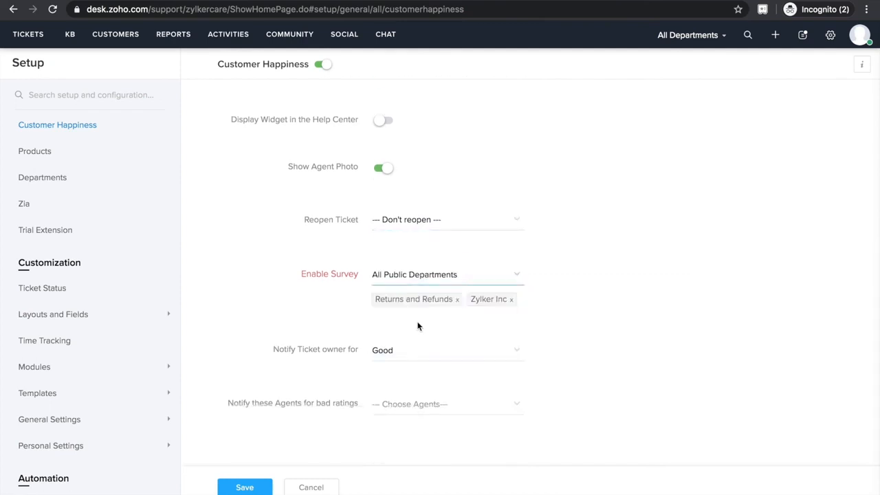
pyautogui.scroll(-1, 485, 423)
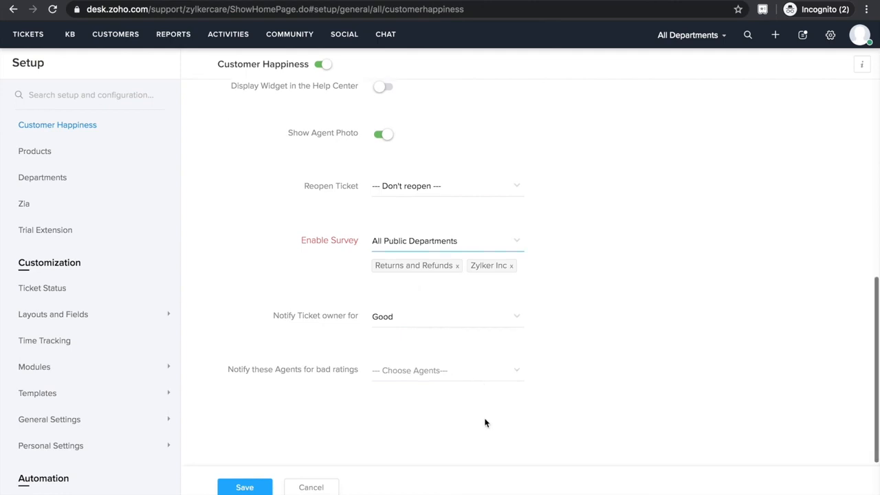
pyautogui.click(261, 488)
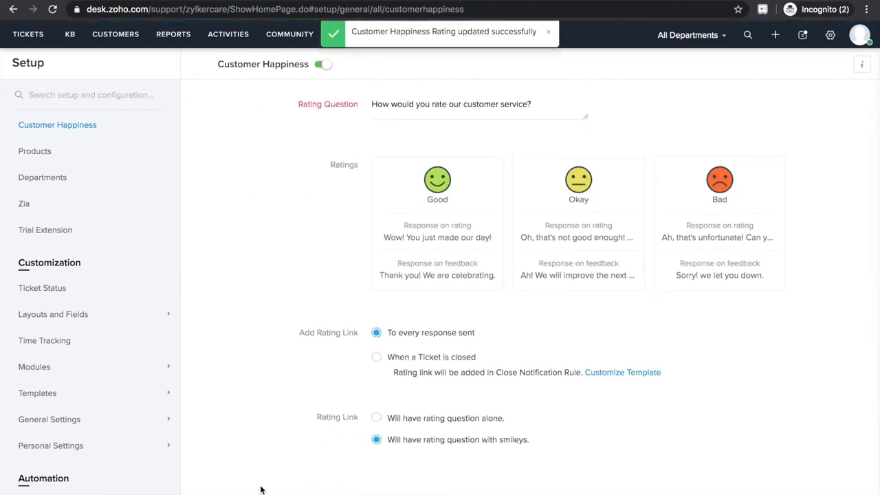
pyautogui.click(548, 33)
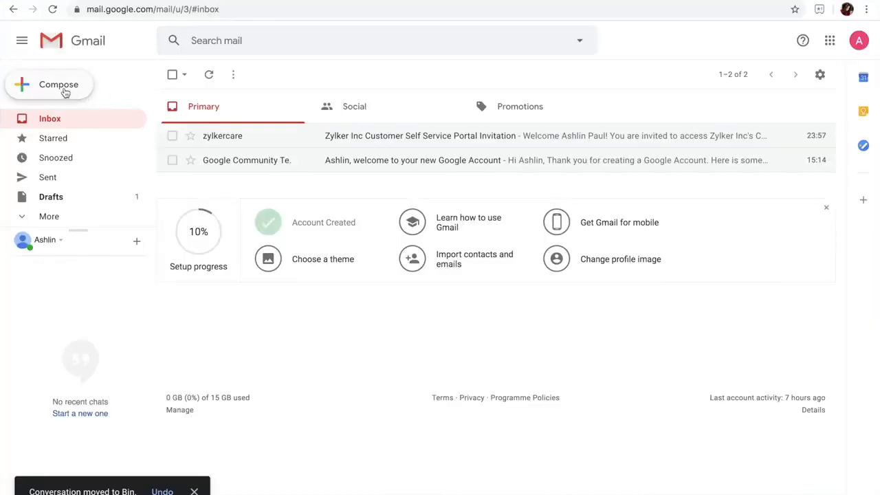
# In the customer's Gmail, compose a message to the company support address with the subject Refund needed.
pyautogui.click(65, 93)
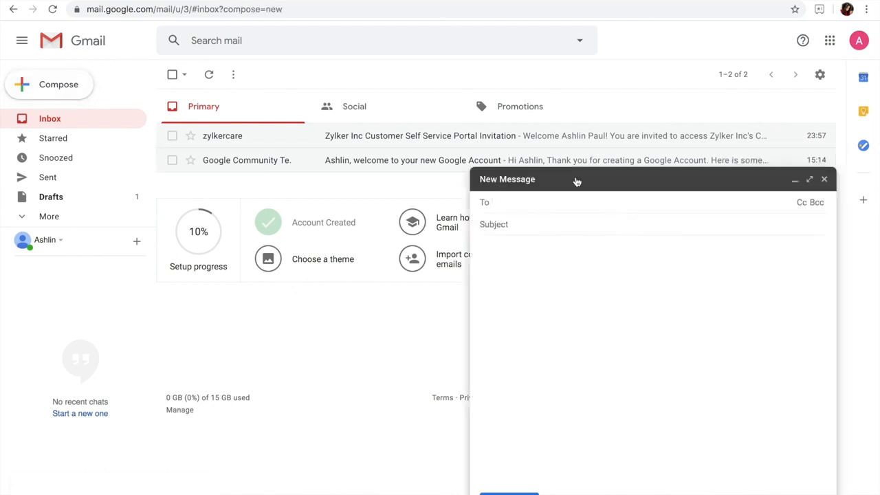
pyautogui.write('zy')
pyautogui.press('Return')
pyautogui.press('Tab')
pyautogui.write('Refund needed')
pyautogui.press('Tab')
# Write that the zWatch was returned a few days back due to display issues without a refund yet, ask for the refund status, and send the email.
pyautogui.write('Hi,')
pyautogui.press('Return')
pyautogui.press('Return')
pyautogui.write('I had returned my zWatch a few days back due to display issues an')
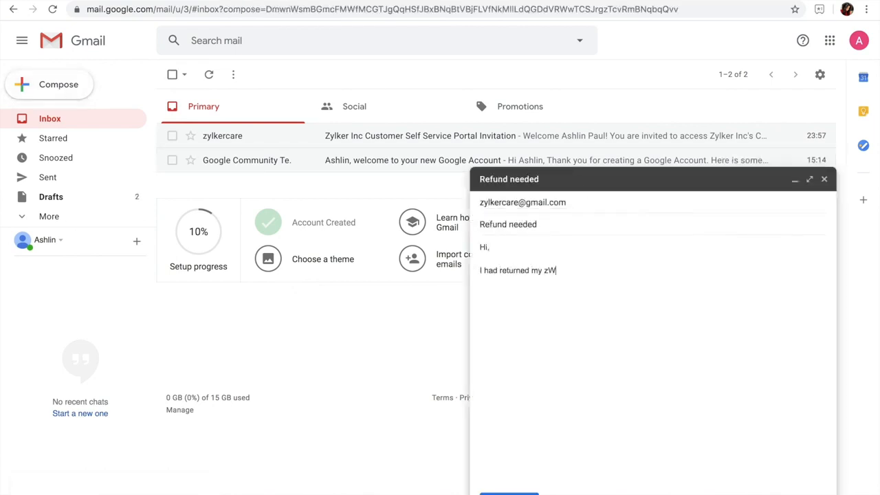
pyautogui.write("d I haven't received refund yet. Could you please update me on the status of my refund?")
pyautogui.hotkey('ctrl', 'Return')
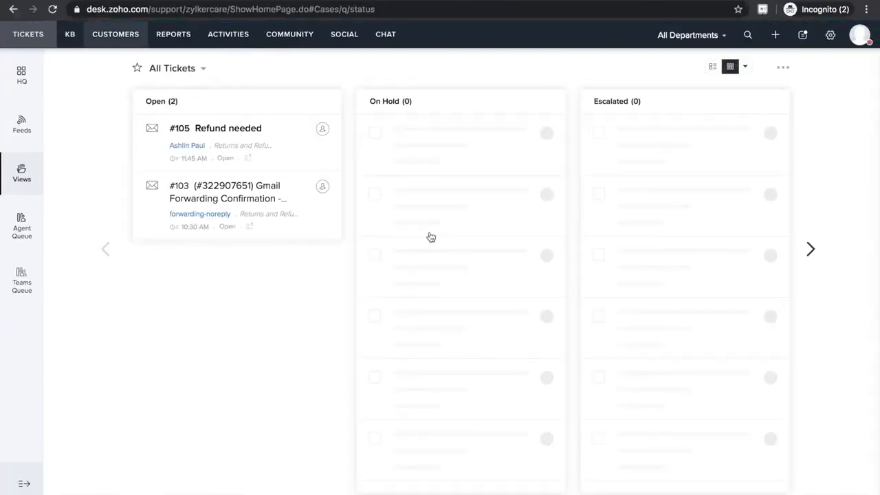
# In Zoho Desk, open the Refund needed ticket and write a reply apologizing and stating the full refund should reflect in 2-3 business days.
pyautogui.click(290, 137)
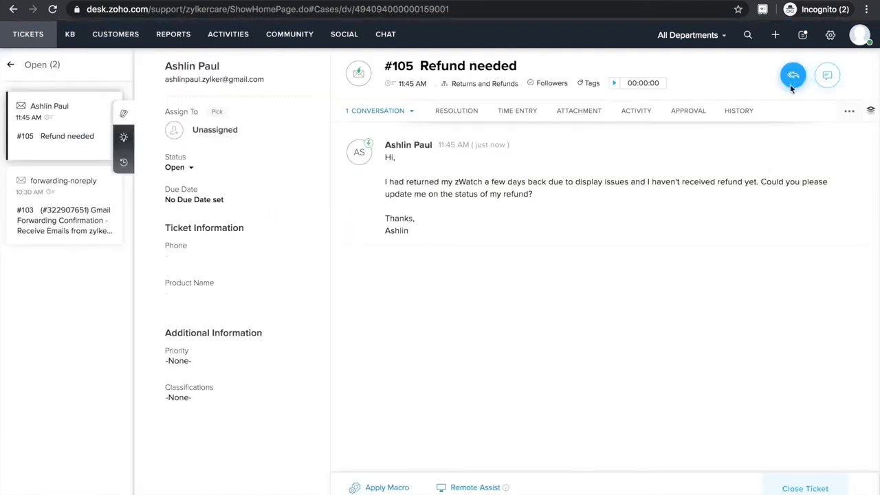
pyautogui.click(792, 73)
pyautogui.write('We apologz')
pyautogui.press('BackSpace')
pyautogui.write('ize for the inconvenience caused. We have refunded the full amount. It should reflect on your bank account in 2-3 business days.')
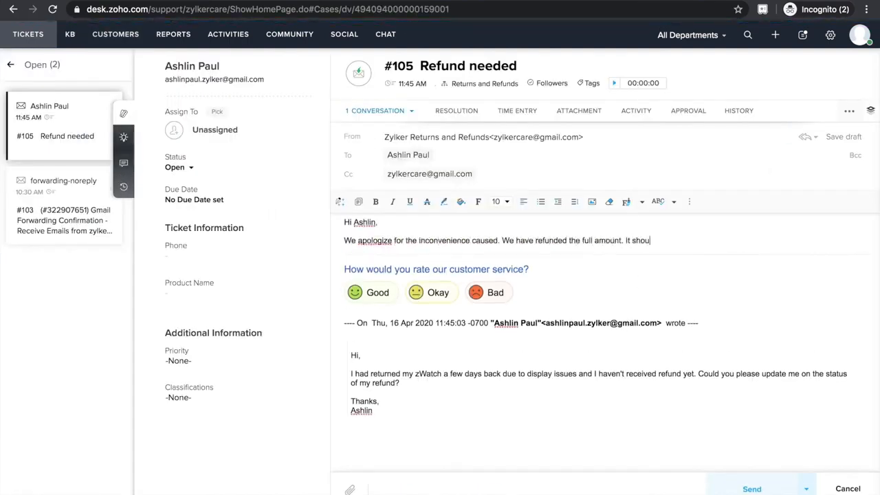
# Add "If you have any more issues, please feel free to contact us.", sign off with Thanks and the agent's first name, and send the reply.
pyautogui.press('Return')
pyautogui.write('If there is any')
pyautogui.press('BackSpace')
pyautogui.press('BackSpace')
pyautogui.press('BackSpace')
pyautogui.press('BackSpace')
pyautogui.press('BackSpace')
pyautogui.press('BackSpace')
pyautogui.press('BackSpace')
pyautogui.press('BackSpace')
pyautogui.press('BackSpace')
pyautogui.press('BackSpace')
pyautogui.press('BackSpace')
pyautogui.press('BackSpace')
pyautogui.write('you have any more issues, please feel free to contact us.')
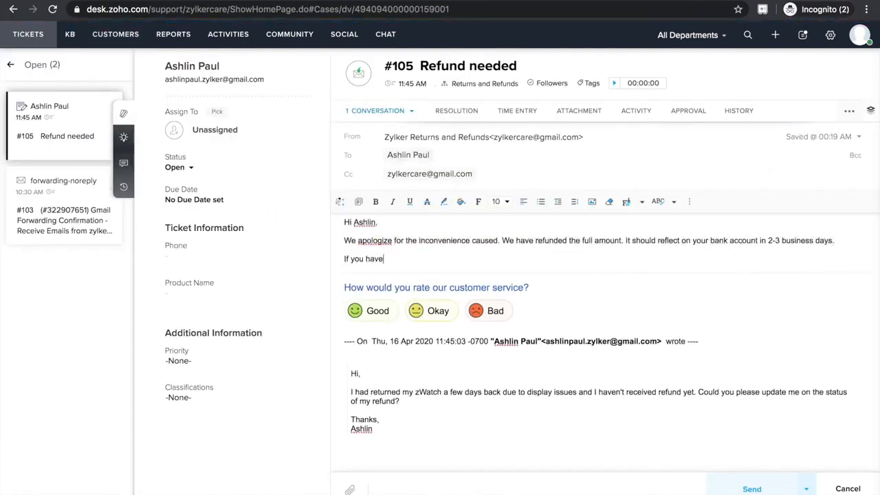
pyautogui.press('Return')
pyautogui.write('Thanks,')
pyautogui.hotkey('shift', 'Return')
pyautogui.write('Yod')
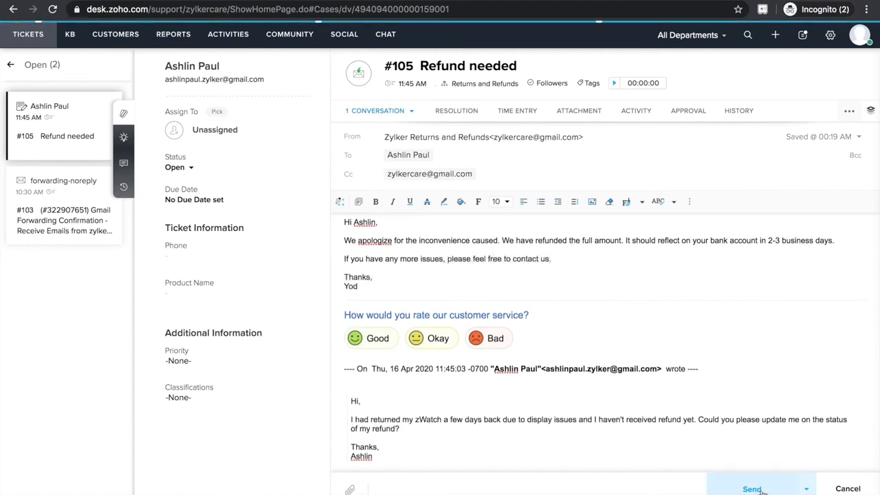
pyautogui.click(751, 489)
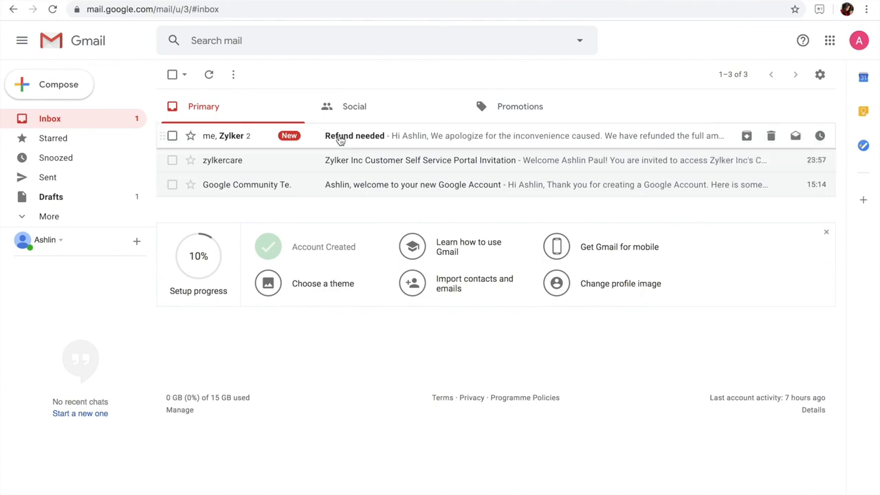
# In the customer's Gmail, open the Refund needed reply, rate the customer service Good and submit the survey without a comment.
pyautogui.click(339, 137)
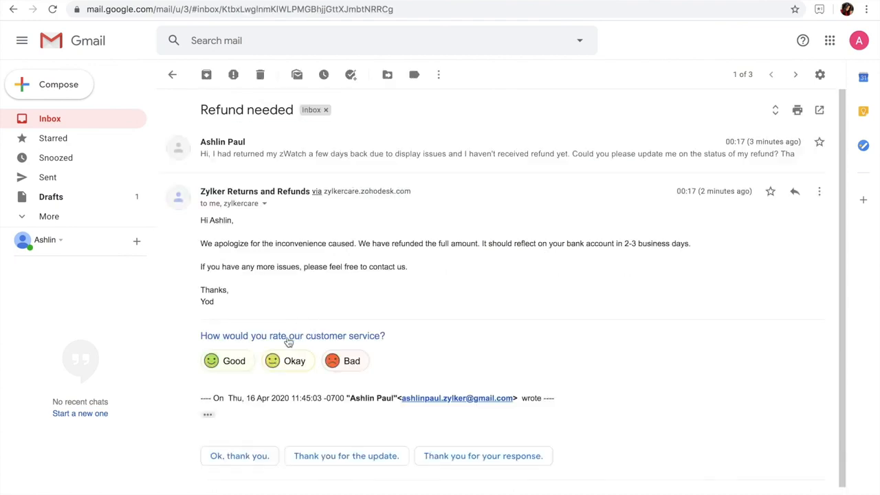
pyautogui.click(234, 360)
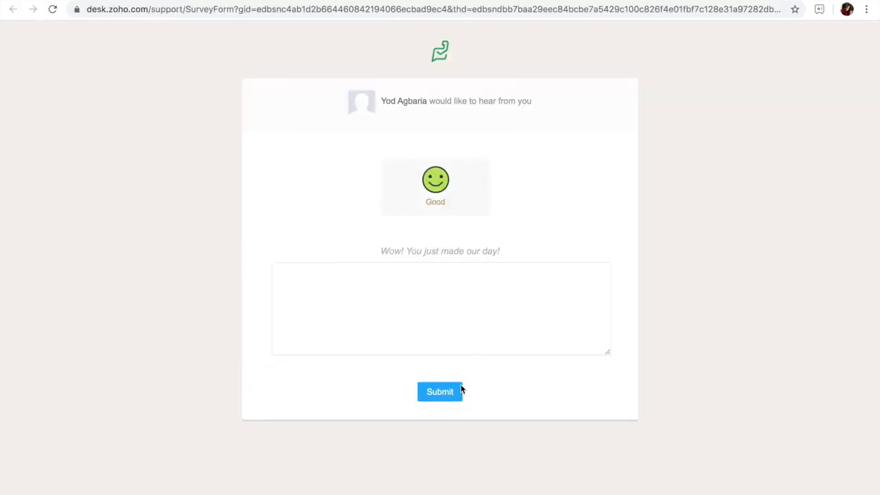
pyautogui.click(440, 392)
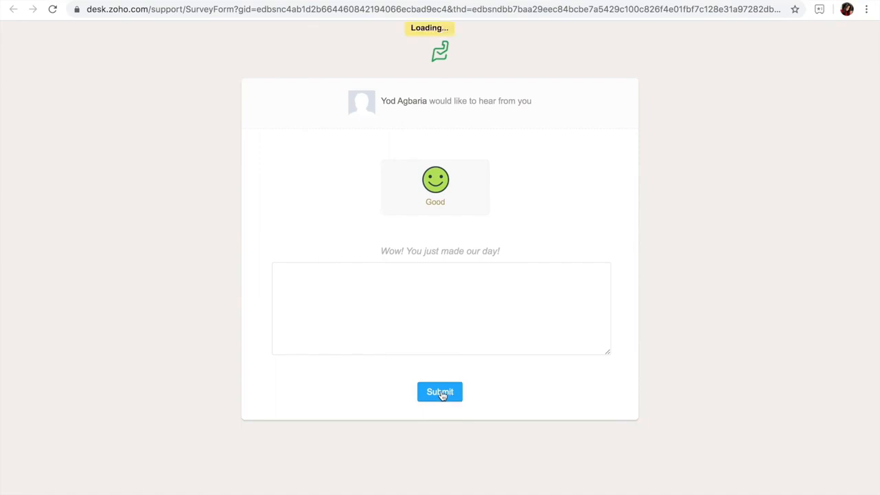